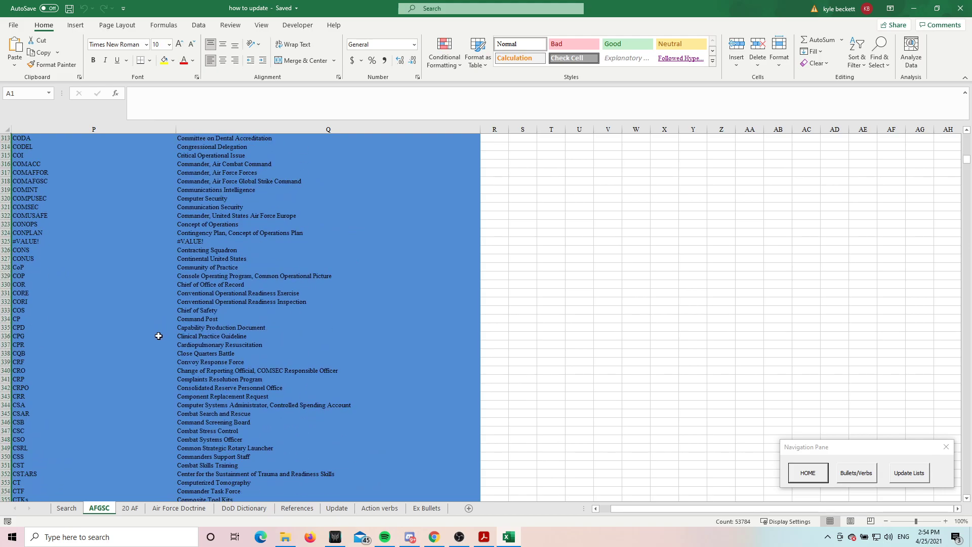
# Look through the acronyms and definitions on the AFGSC sheet from the C entries down to the G entries
pyautogui.moveTo(88, 129); pyautogui.dragTo(227, 132)
pyautogui.click(259, 218)
pyautogui.scroll(-20, 259, 221)
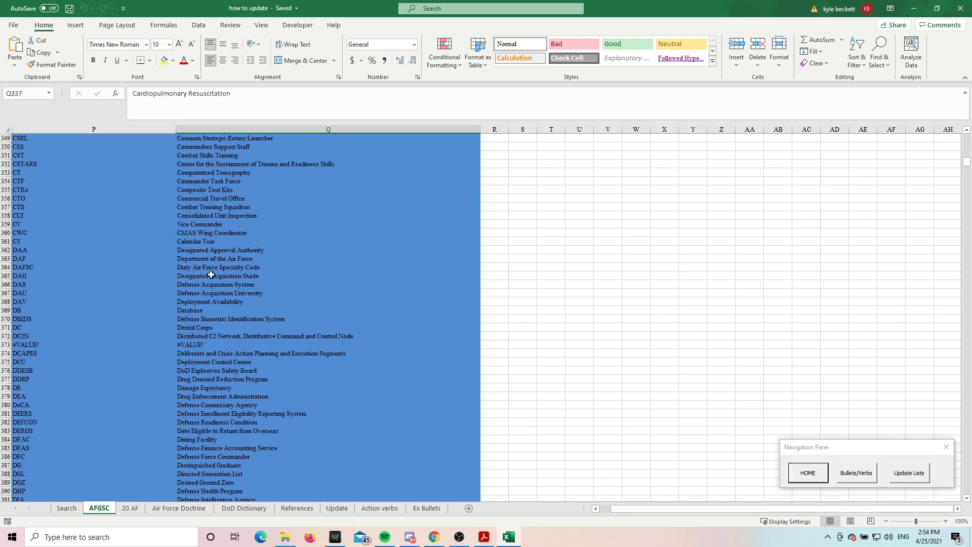
pyautogui.scroll(-14, 200, 327)
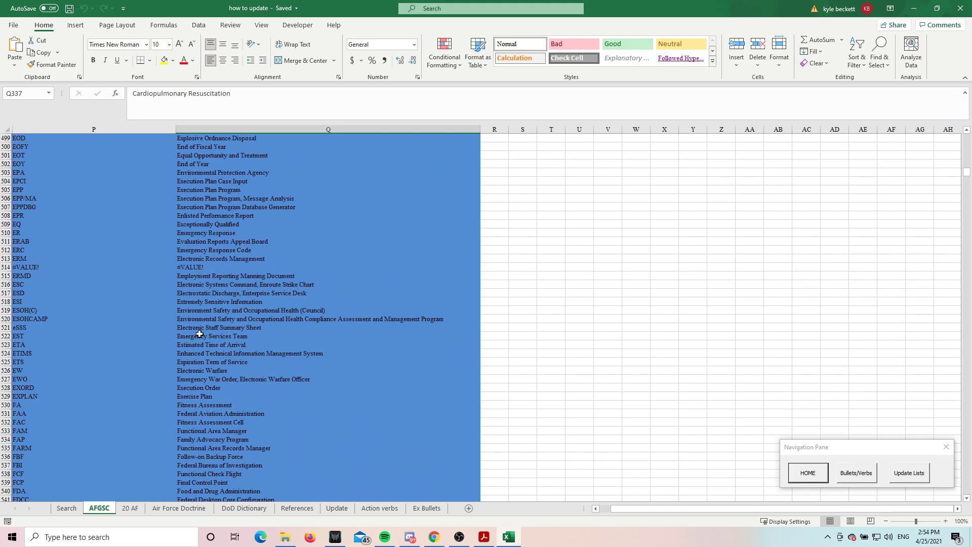
pyautogui.scroll(-15, 163, 348)
pyautogui.scroll(-8, 164, 360)
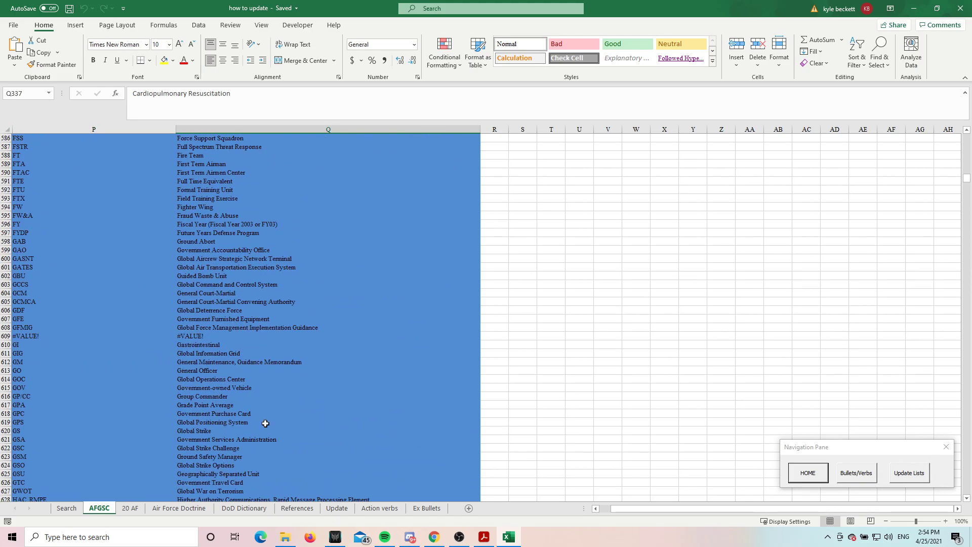
# View the AFGSC Acronym and Hyphenated Words List PDF in Acrobat Reader and return to the Excel workbook
pyautogui.moveTo(485, 541)
pyautogui.click(485, 494)
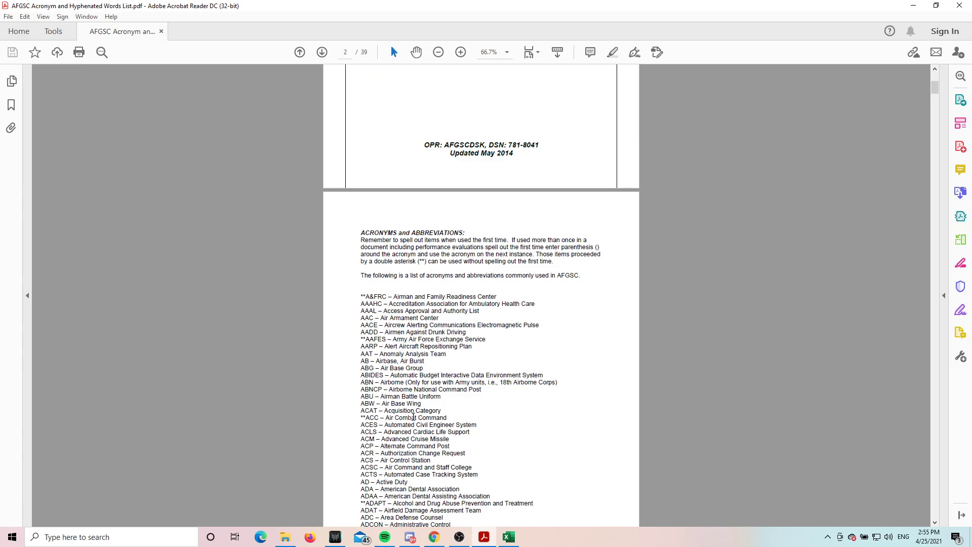
pyautogui.click(913, 6)
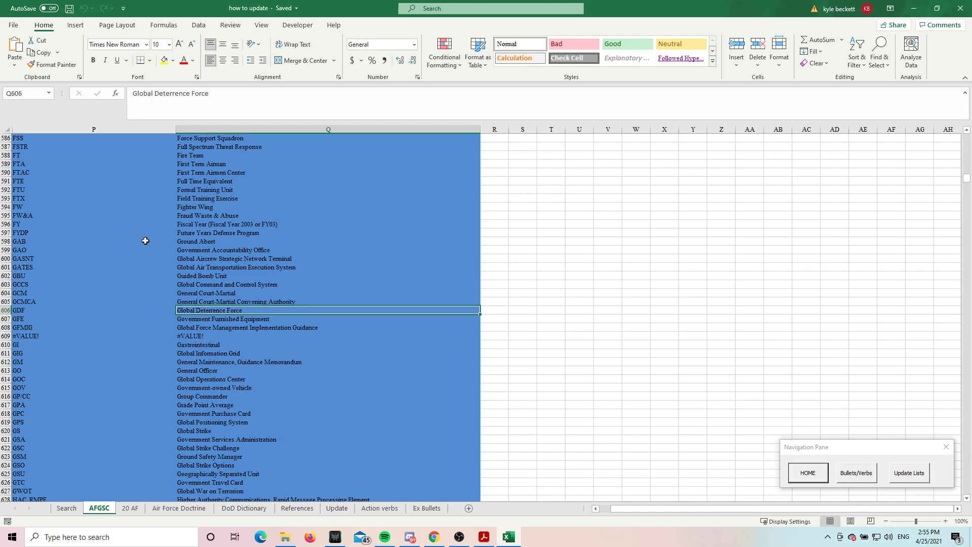
# Bring up the Search sheet of the "how to update" workbook in Excel
pyautogui.scroll(13, 121, 234)
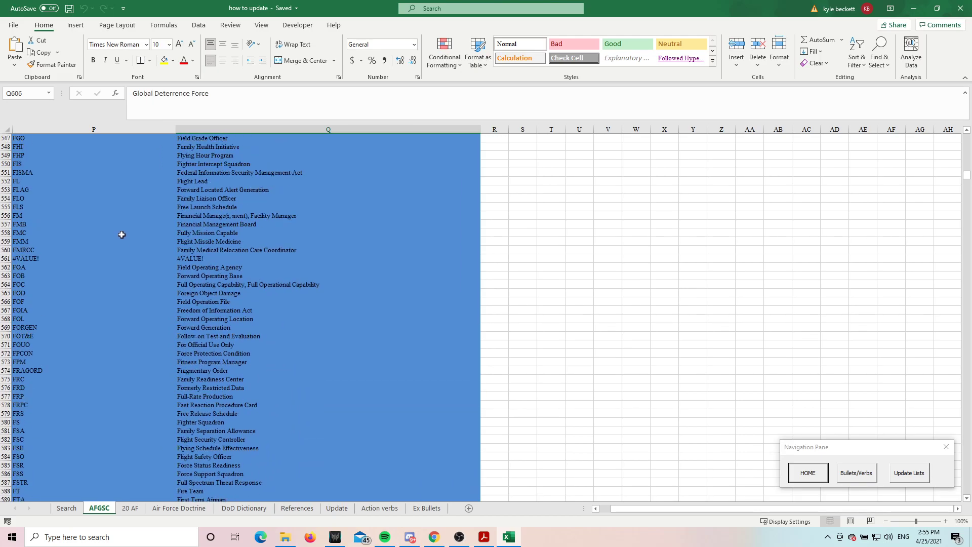
pyautogui.click(7, 128)
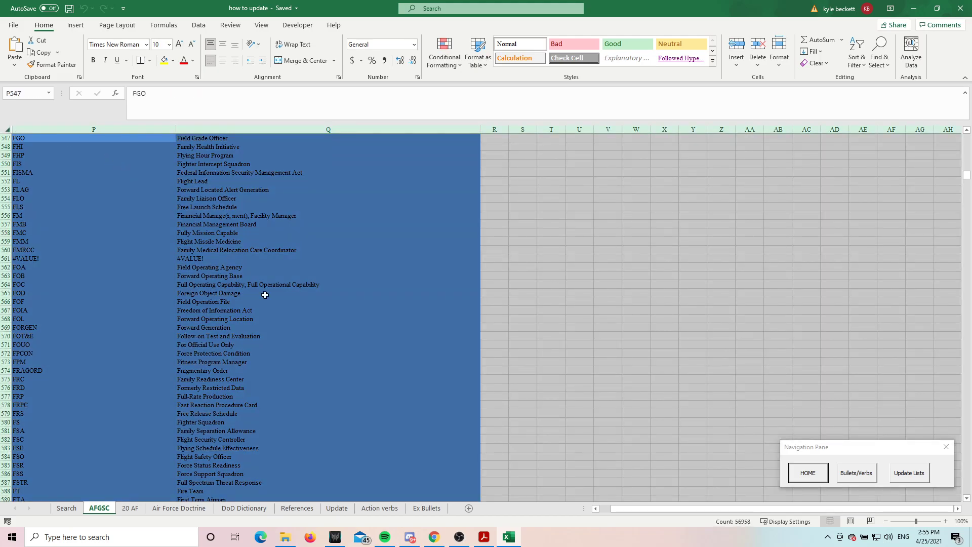
pyautogui.click(485, 529)
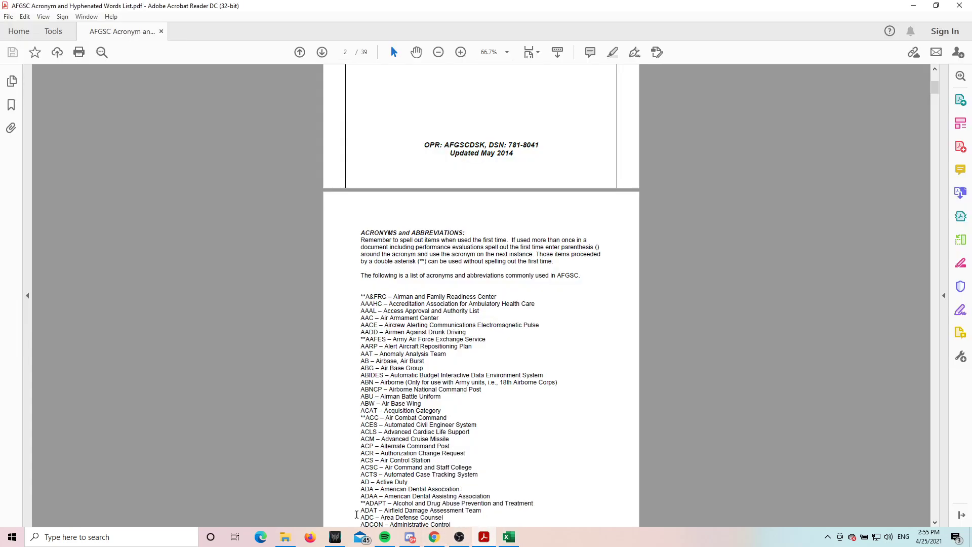
pyautogui.click(285, 537)
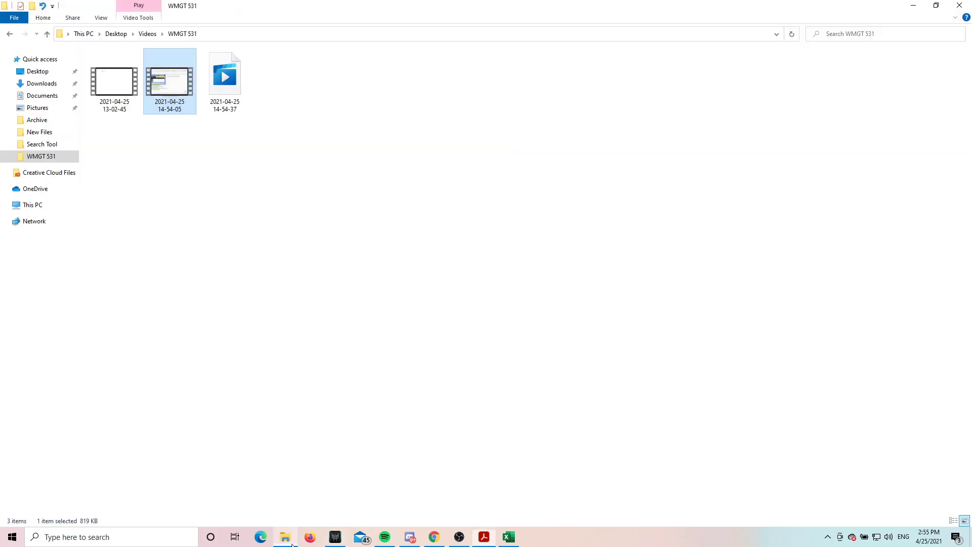
pyautogui.click(522, 543)
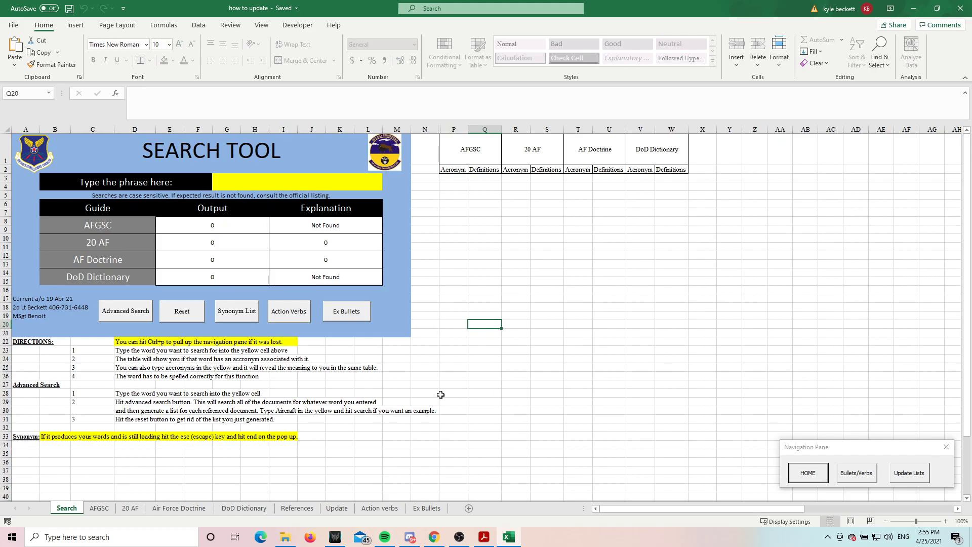
# Switch to the AFGSC PDF in Acrobat Reader and copy all acronyms with their definitions, from A&FRC through WWUC
pyautogui.moveTo(488, 543)
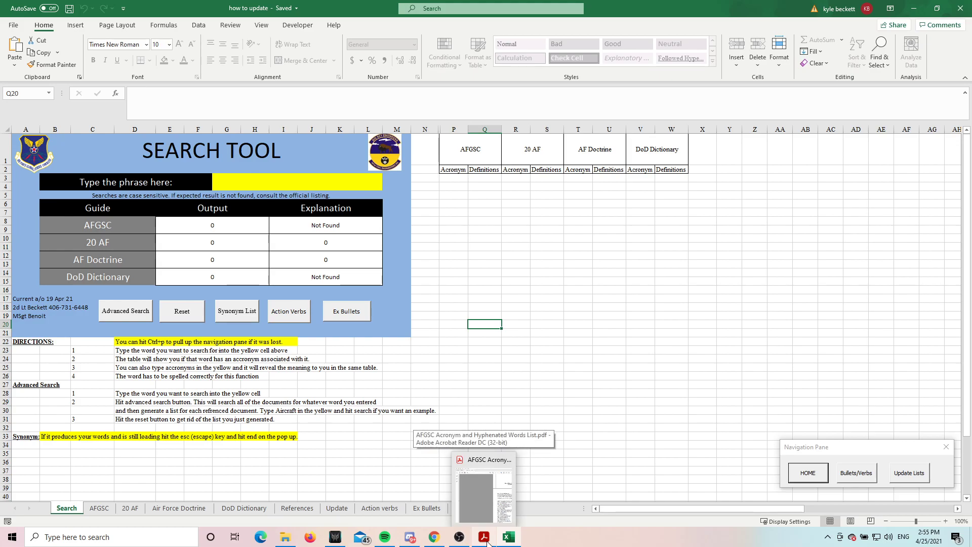
pyautogui.click(487, 542)
pyautogui.scroll(-3, 426, 309)
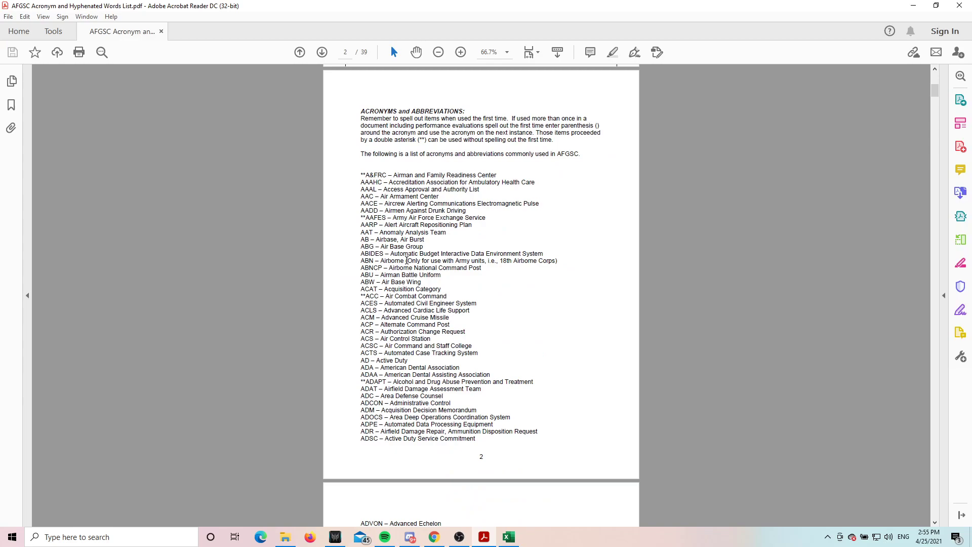
pyautogui.moveTo(357, 176); pyautogui.dragTo(465, 330)
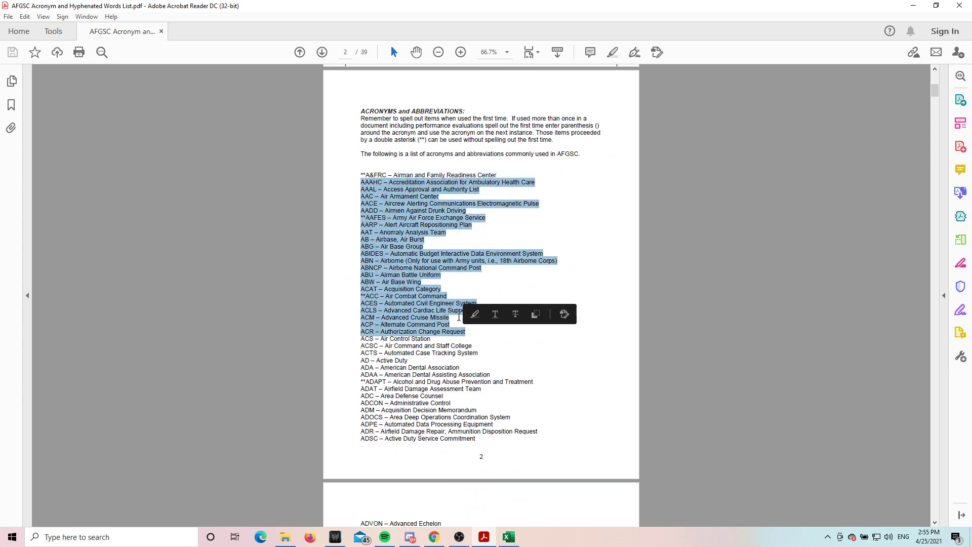
pyautogui.moveTo(358, 169); pyautogui.dragTo(447, 273)
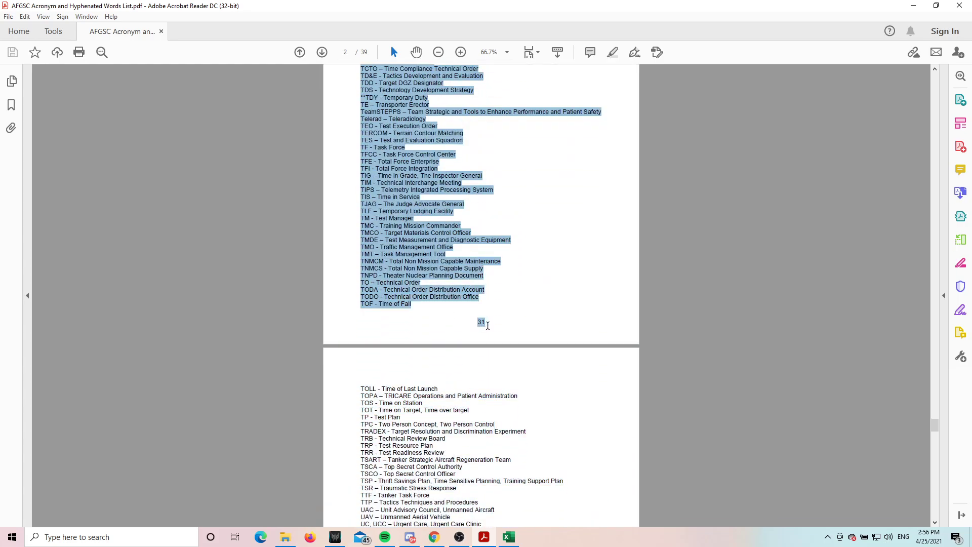
pyautogui.moveTo(488, 325); pyautogui.dragTo(446, 271)
pyautogui.rightClick(447, 271)
pyautogui.click(448, 269)
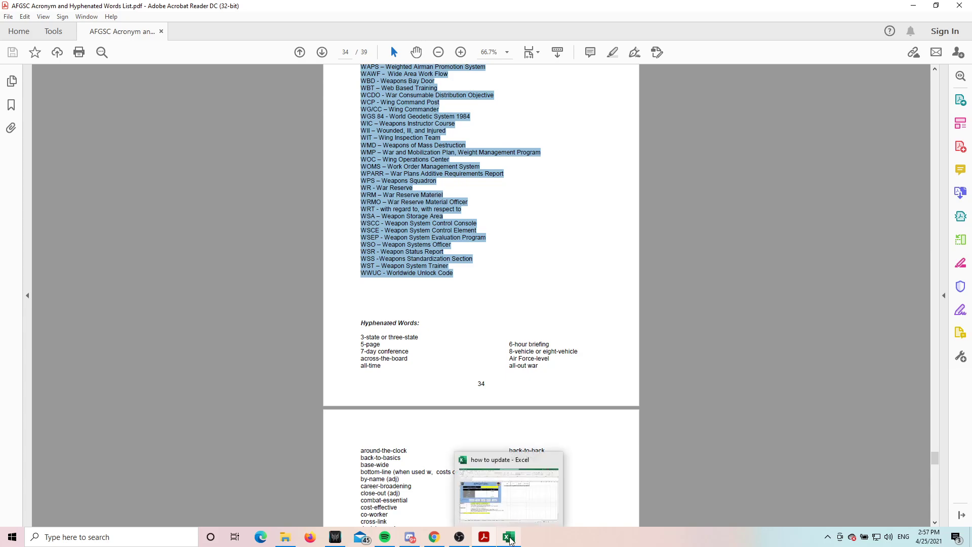
# Switch back to Excel and update the AFGSC list from the copied acronyms, agreeing to proceed with the update
pyautogui.click(509, 537)
pyautogui.click(551, 386)
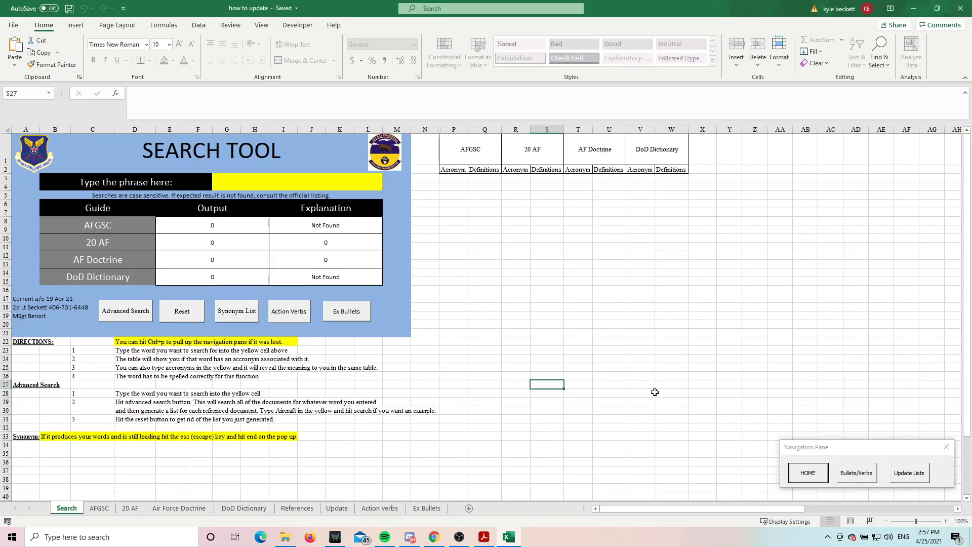
pyautogui.moveTo(476, 540)
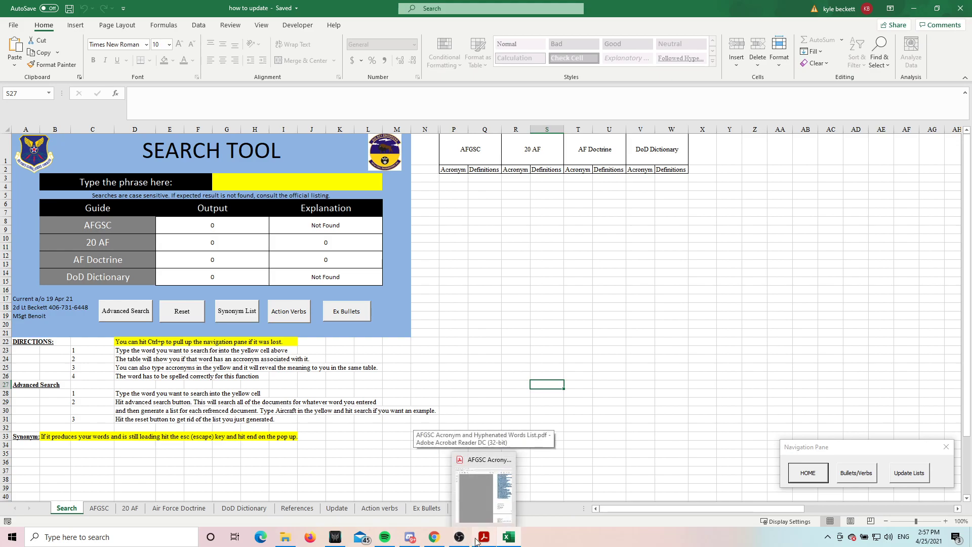
pyautogui.click(912, 476)
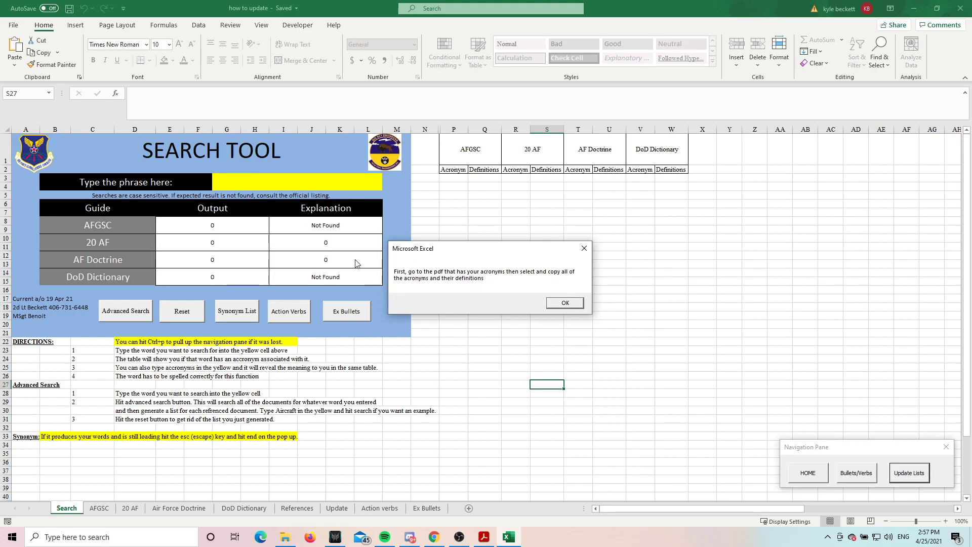
pyautogui.click(564, 305)
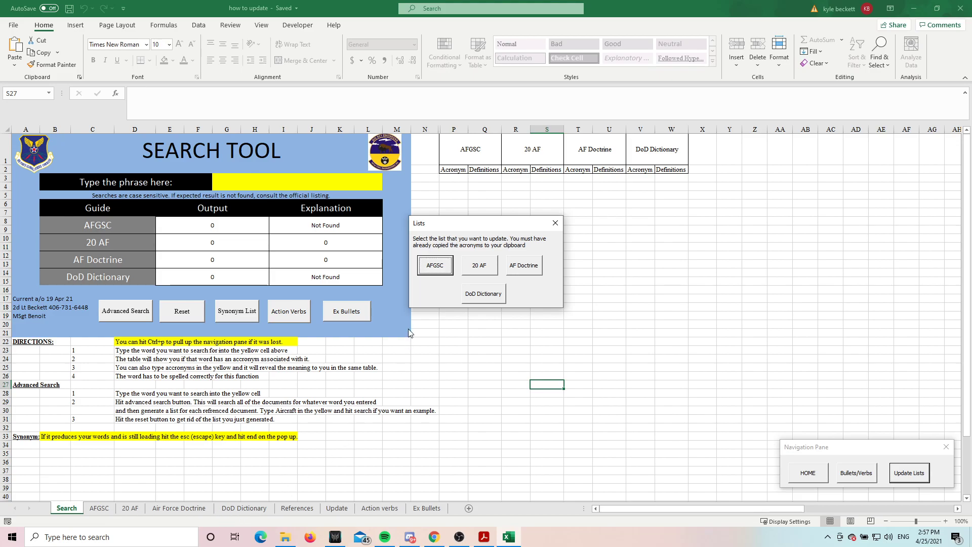
pyautogui.click(435, 266)
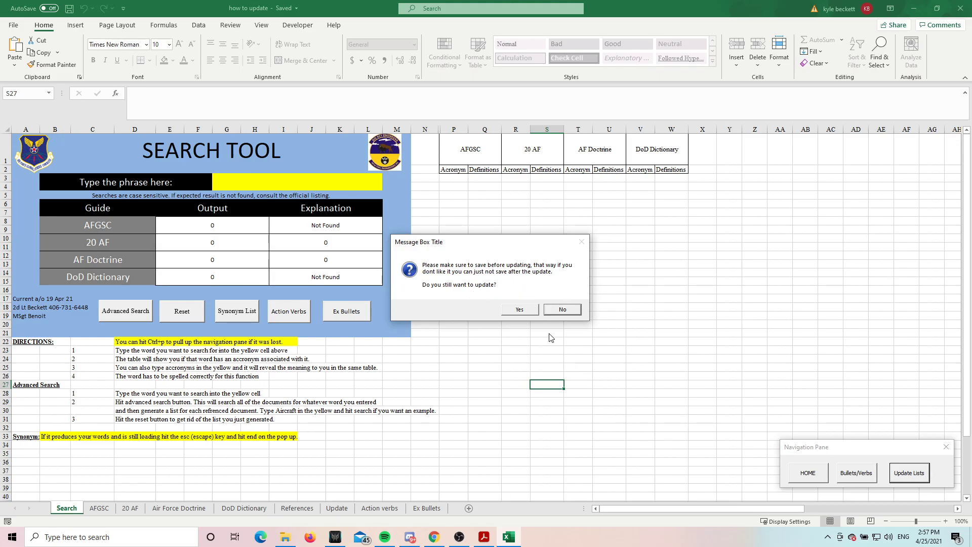
pyautogui.click(521, 311)
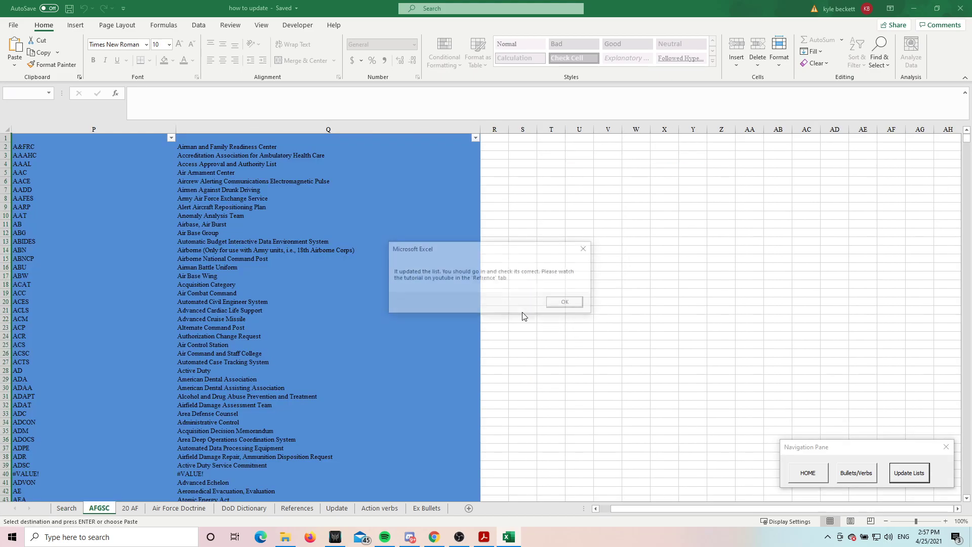
pyautogui.click(566, 303)
# Check the updated AFGSC list for entries split at the wrong hyphen, inspecting the ATO and BTZ acronym cells
pyautogui.scroll(-20, 198, 243)
pyautogui.scroll(-20, 197, 244)
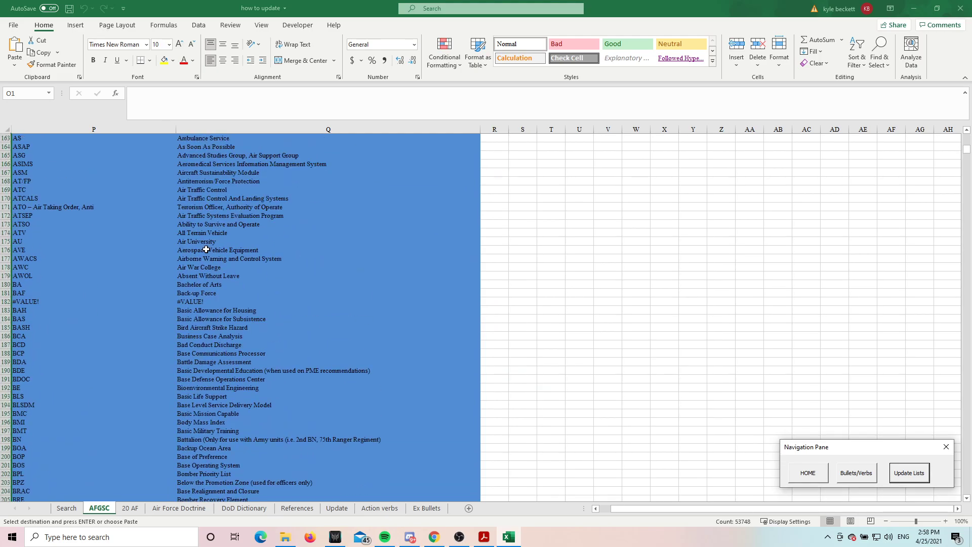
pyautogui.scroll(5, 213, 249)
pyautogui.click(46, 337)
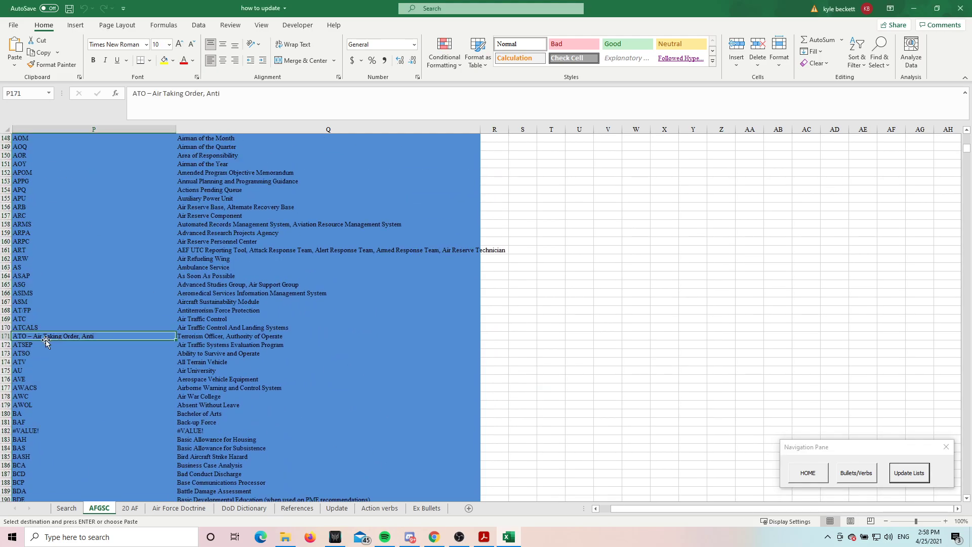
pyautogui.scroll(-8, 73, 349)
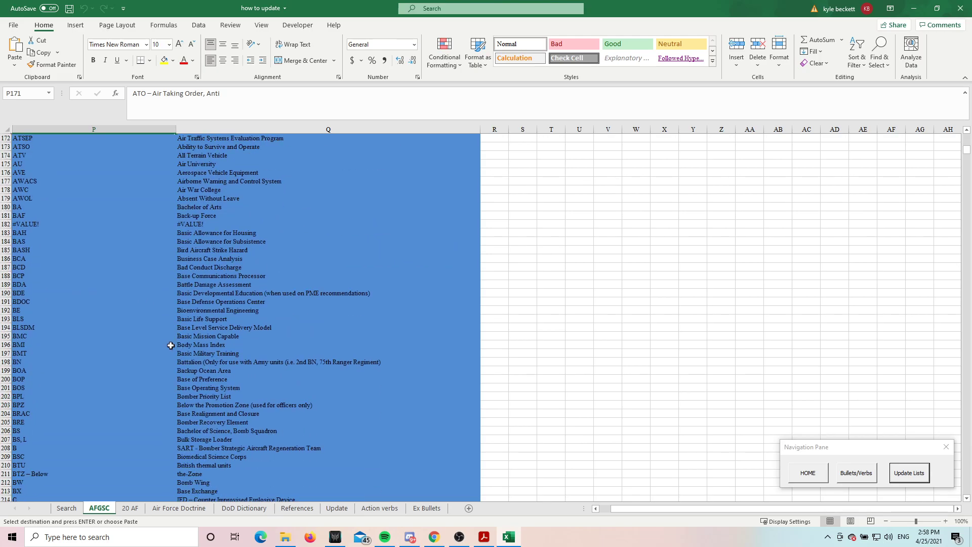
pyautogui.click(35, 475)
pyautogui.scroll(-12, 108, 429)
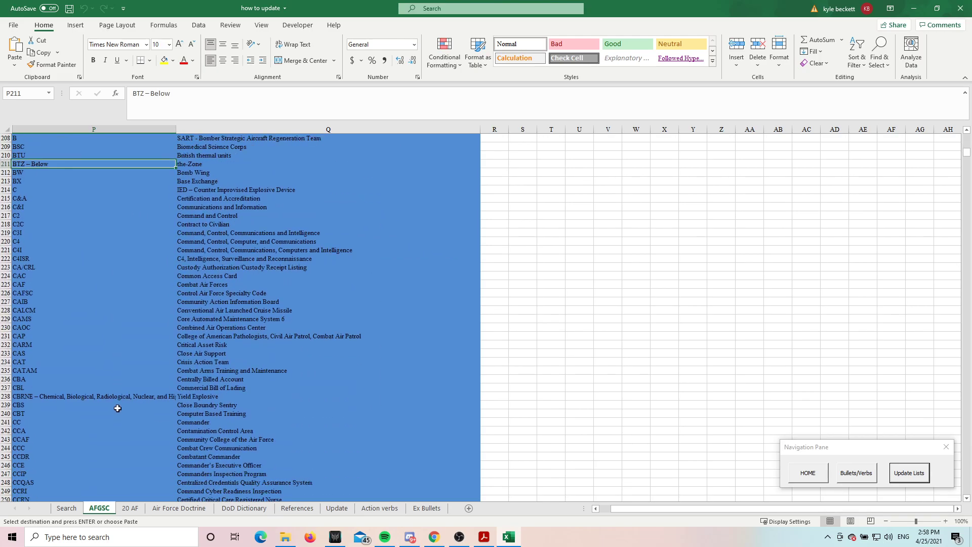
# Check the AFGSC list further down through the E entries, inspecting the acronym and definition cells in row 521
pyautogui.scroll(-20, 118, 409)
pyautogui.scroll(-20, 197, 413)
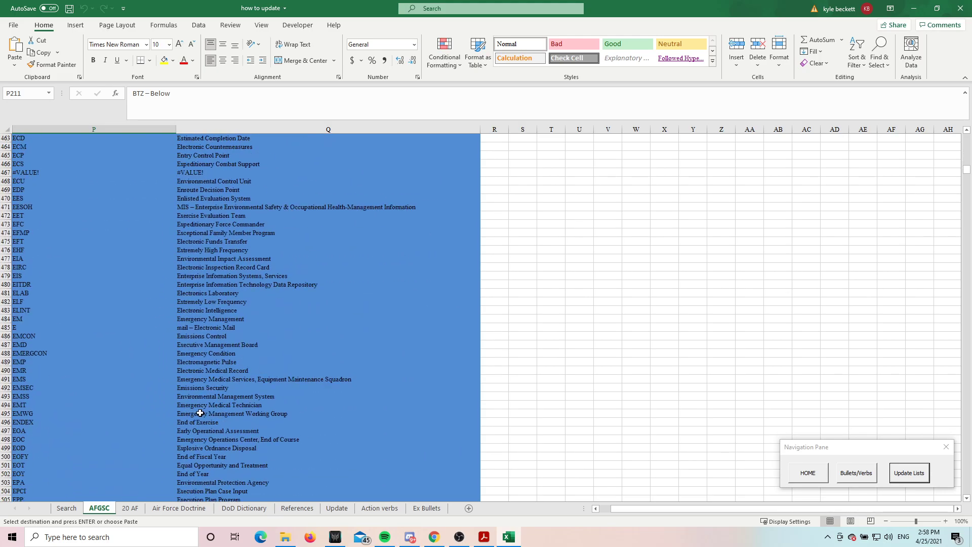
pyautogui.scroll(-7, 200, 413)
pyautogui.scroll(-6, 157, 407)
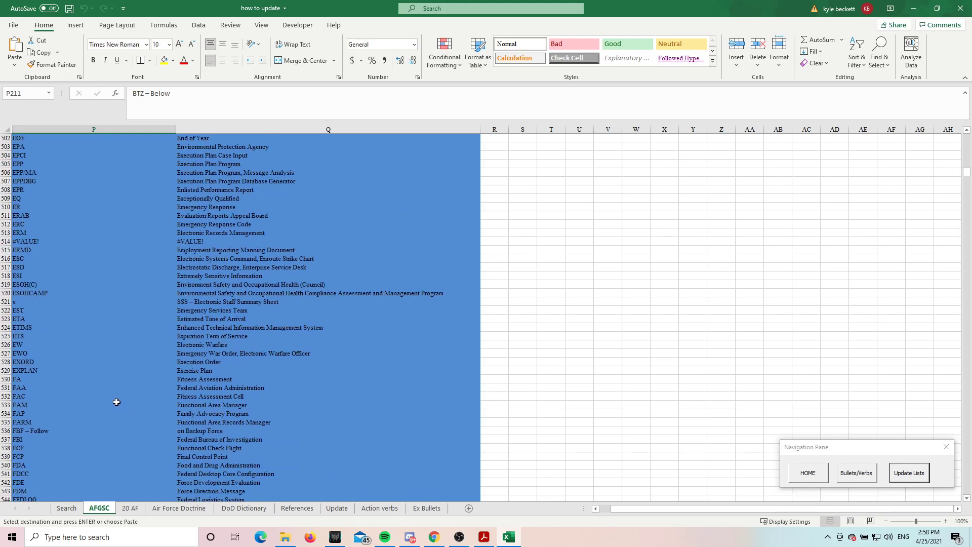
pyautogui.click(18, 301)
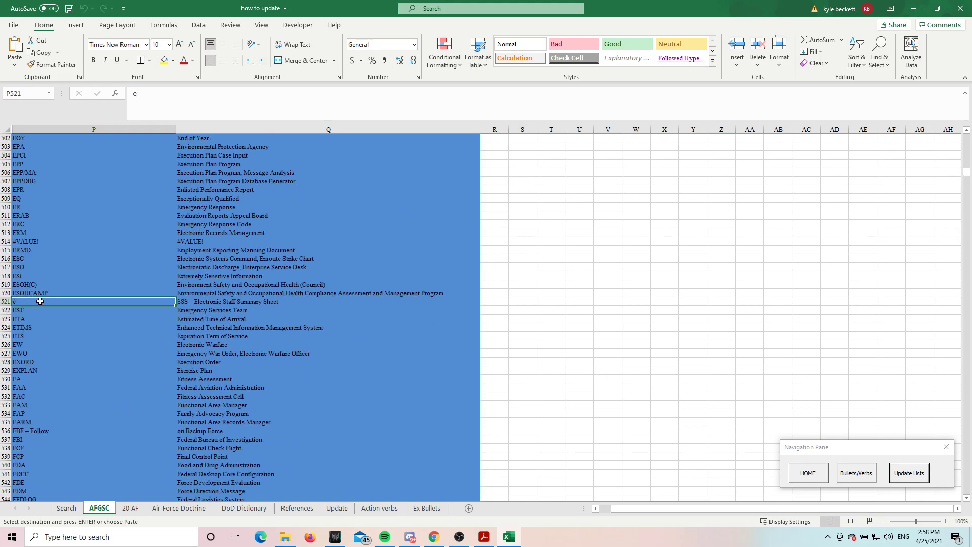
pyautogui.click(200, 302)
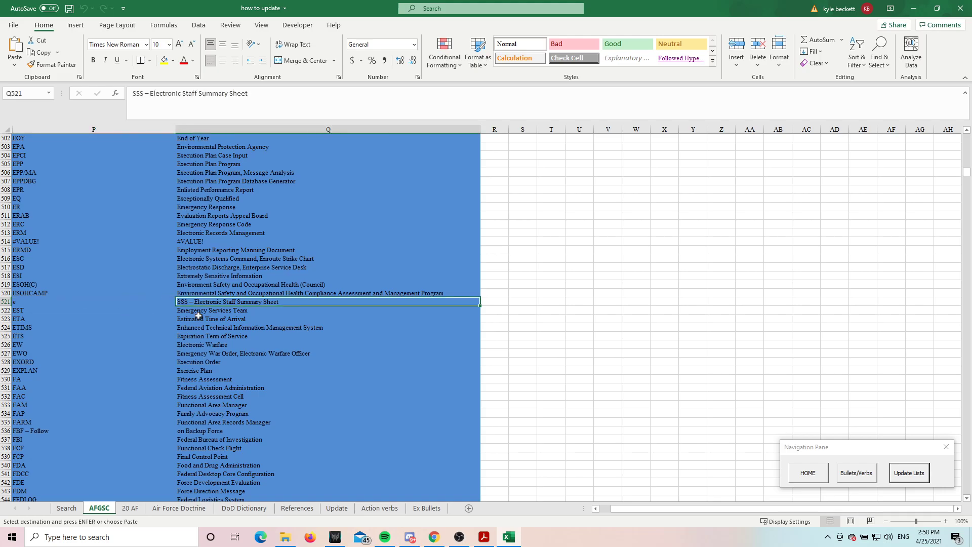
pyautogui.click(35, 302)
# Copy the word Air from the wrongly split AGM acronym cell P115
pyautogui.scroll(20, 199, 305)
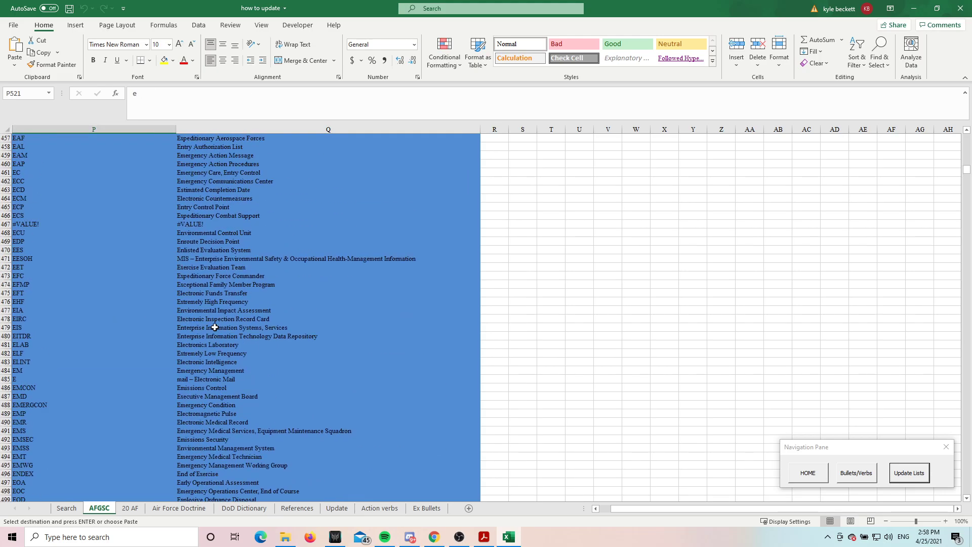
pyautogui.scroll(20, 214, 338)
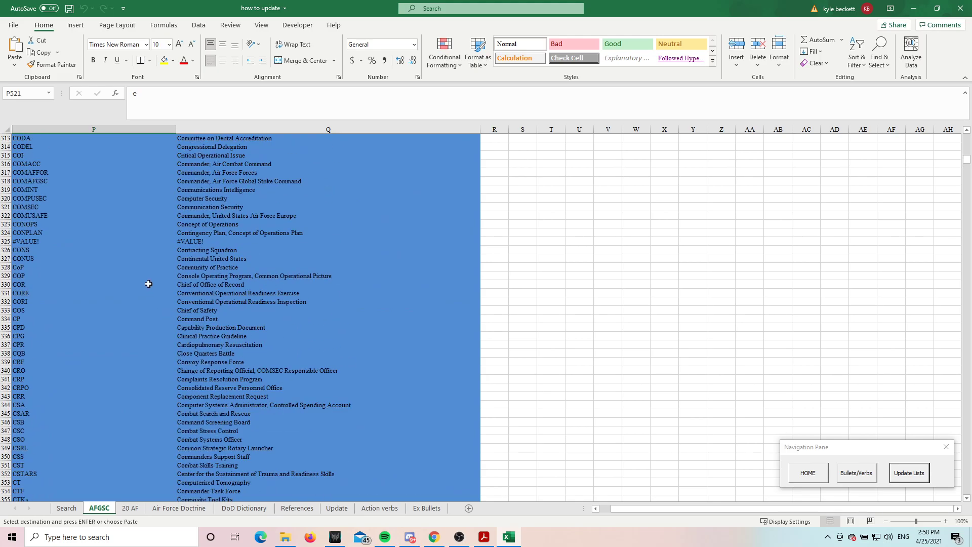
pyautogui.scroll(20, 82, 224)
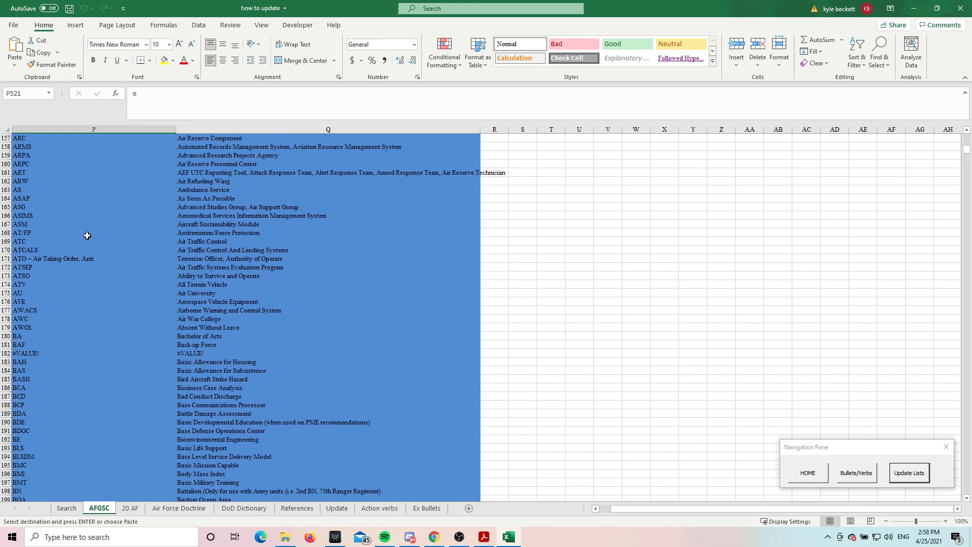
pyautogui.scroll(20, 69, 240)
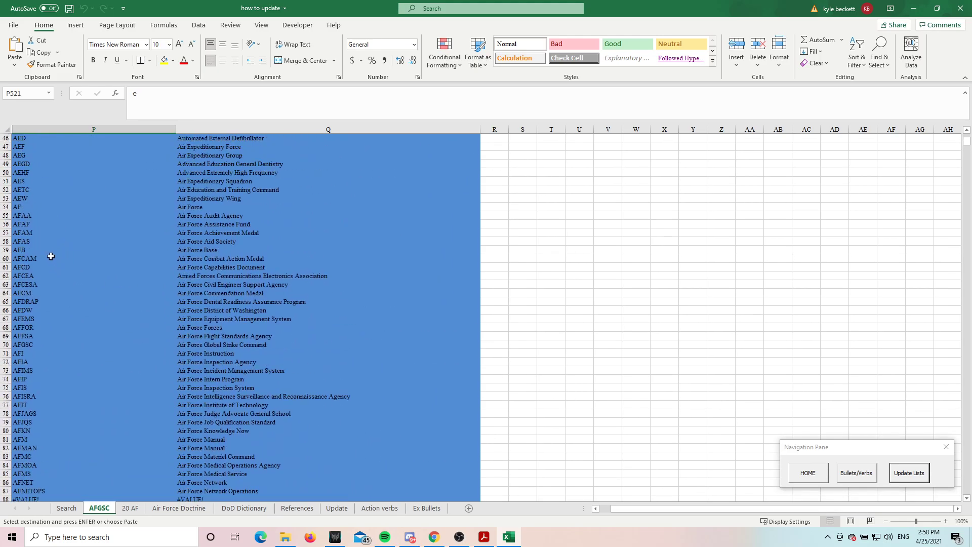
pyautogui.scroll(-20, 49, 212)
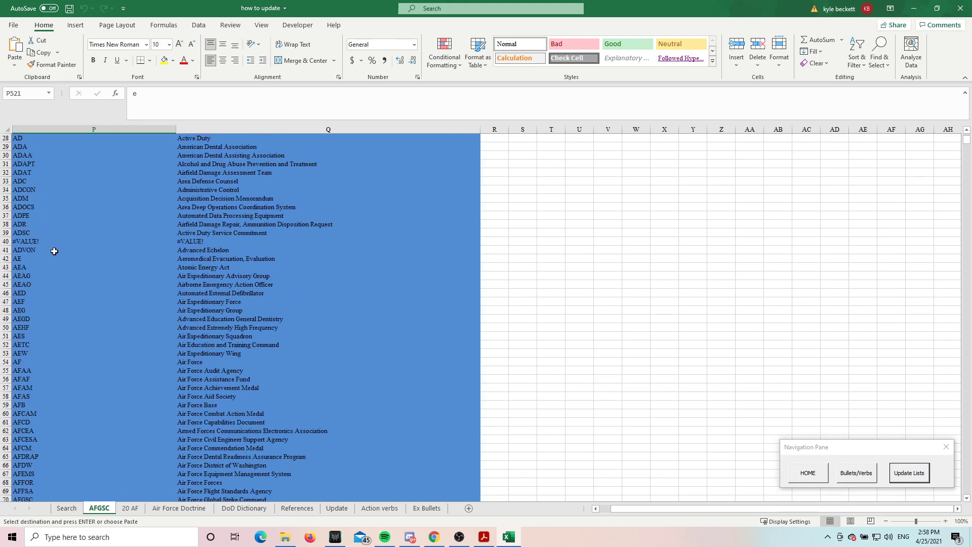
pyautogui.scroll(-4, 67, 309)
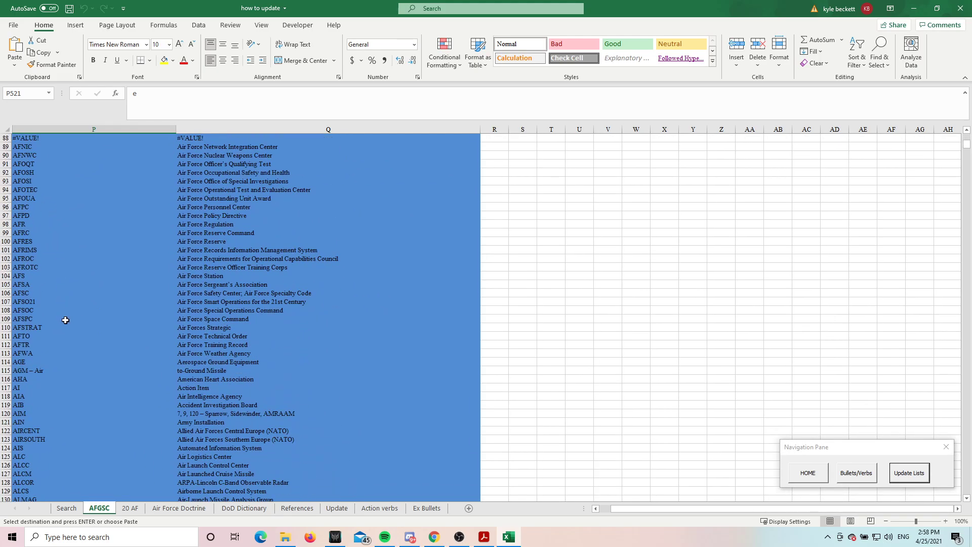
pyautogui.click(45, 372)
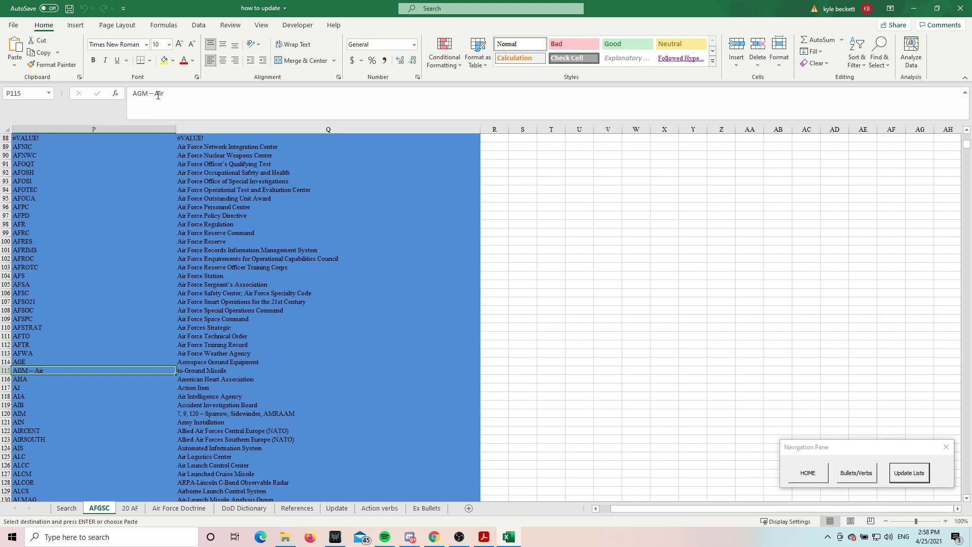
pyautogui.click(152, 114)
pyautogui.doubleClick(157, 95)
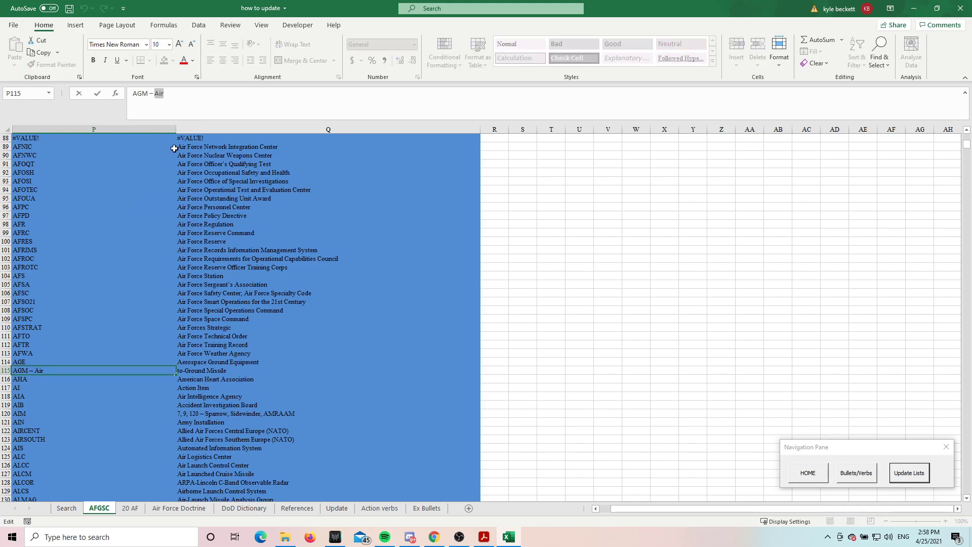
pyautogui.click(156, 95)
pyautogui.press('BackSpace')
pyautogui.press('BackSpace')
pyautogui.press('BackSpace')
pyautogui.press('Escape')
# Add the copied word and a hyphen before the definition in Q115 so it reads Air-to-Ground Missile
pyautogui.click(184, 372)
pyautogui.click(131, 94)
pyautogui.rightClick(131, 94)
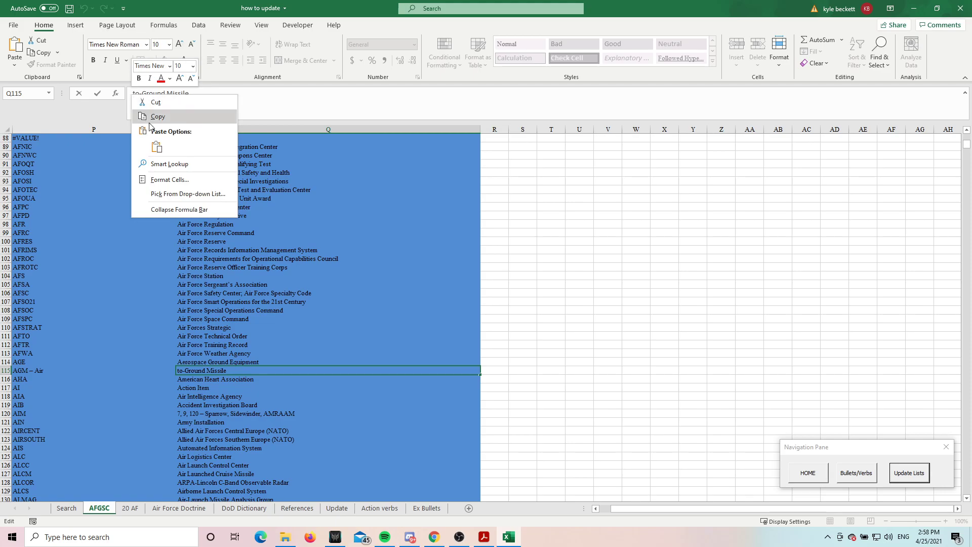
pyautogui.click(156, 146)
pyautogui.write('-')
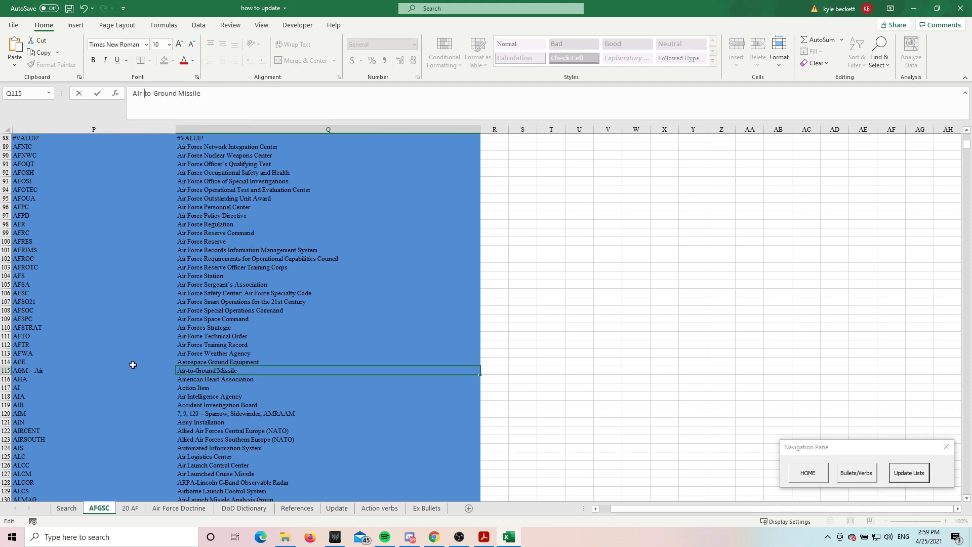
pyautogui.press('Return')
# Shorten the acronym in P115 to AGM and select it together with its definition
pyautogui.click(89, 370)
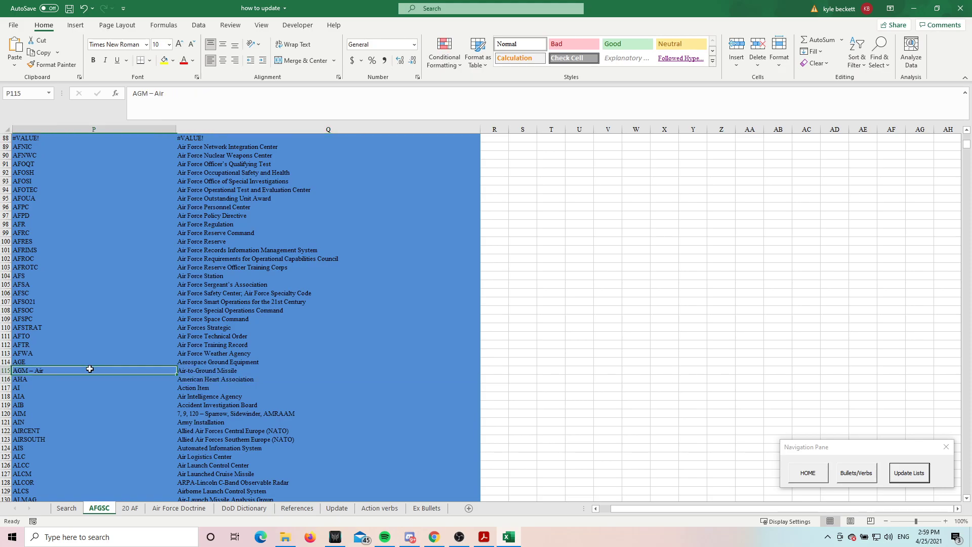
pyautogui.click(219, 96)
pyautogui.press('BackSpace')
pyautogui.press('BackSpace')
pyautogui.press('BackSpace')
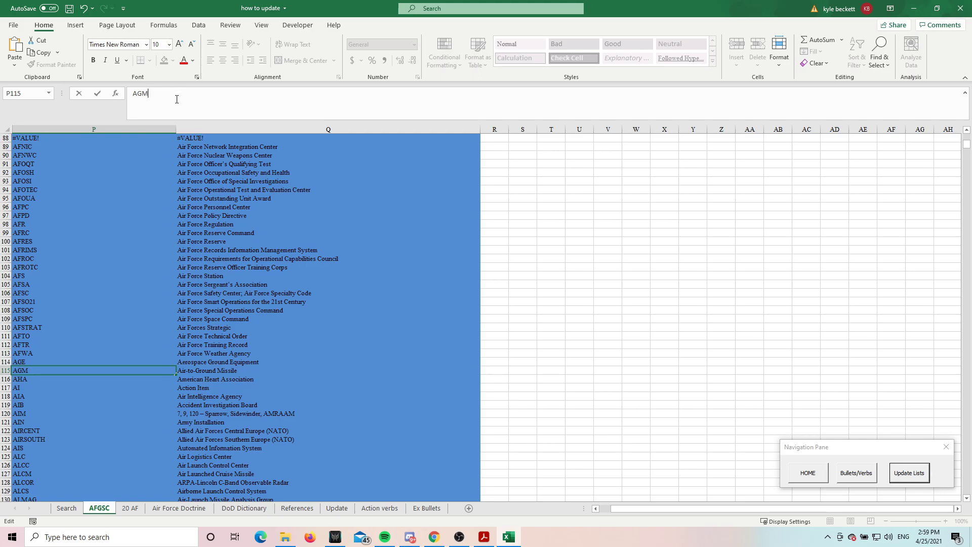
pyautogui.press('Escape')
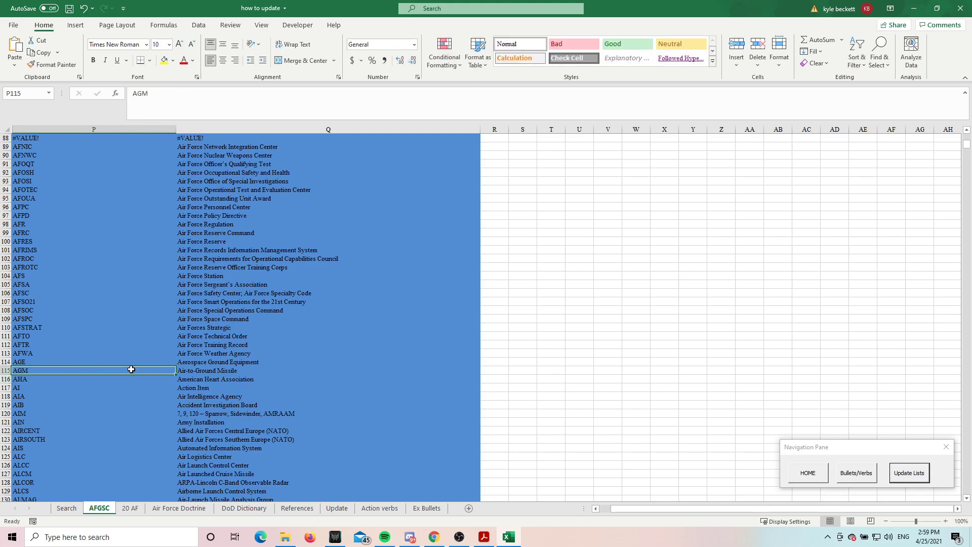
pyautogui.moveTo(79, 372); pyautogui.dragTo(183, 370)
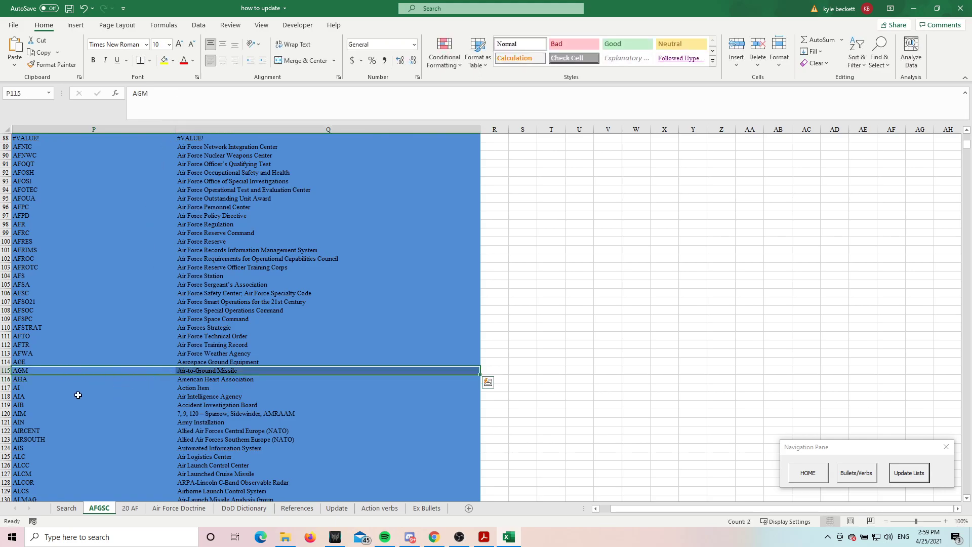
# Check the AMRAAM acronym in row 140 for a wrong split and compare it with the A&FRC entry in row 2
pyautogui.click(78, 397)
pyautogui.scroll(-1, 81, 397)
pyautogui.scroll(-10, 81, 397)
pyautogui.click(71, 303)
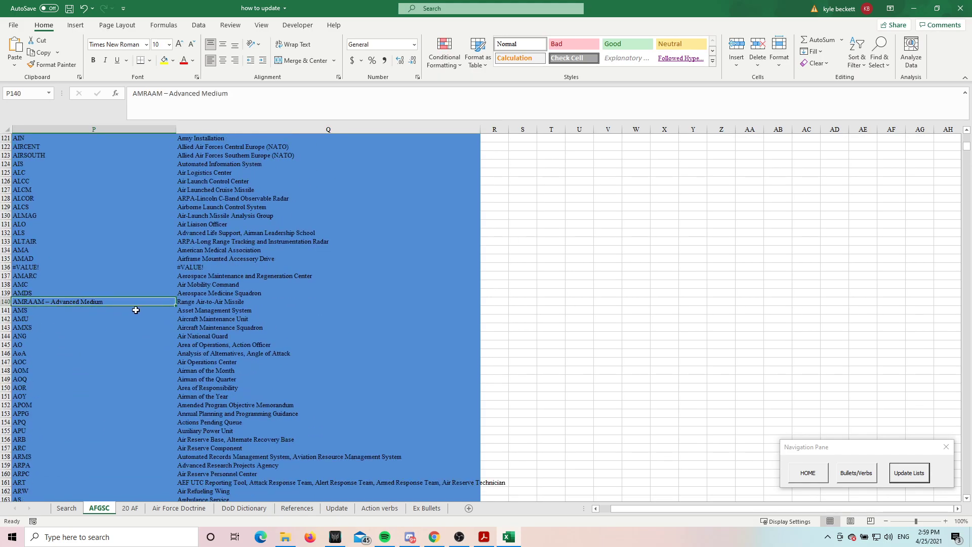
pyautogui.scroll(20, 130, 390)
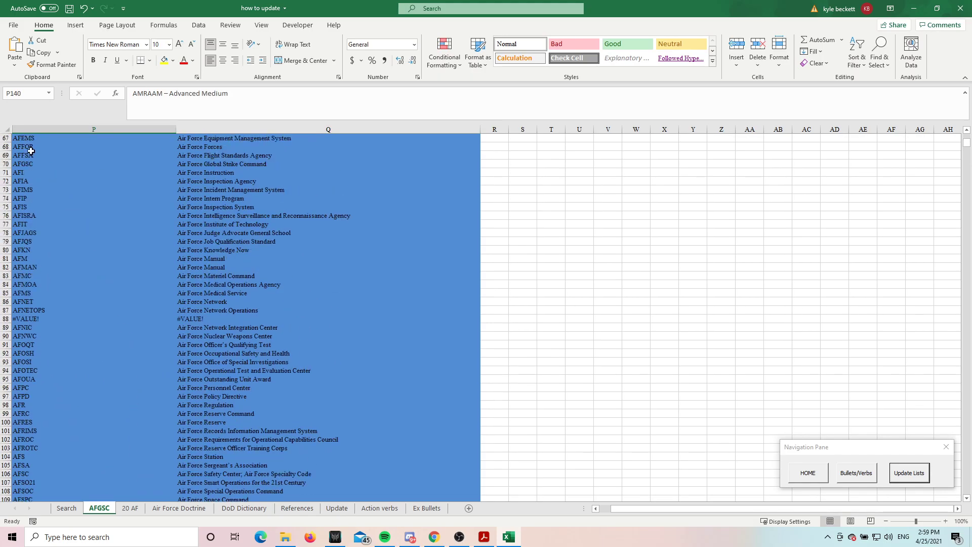
pyautogui.scroll(16, 76, 221)
pyautogui.moveTo(140, 148); pyautogui.dragTo(202, 146)
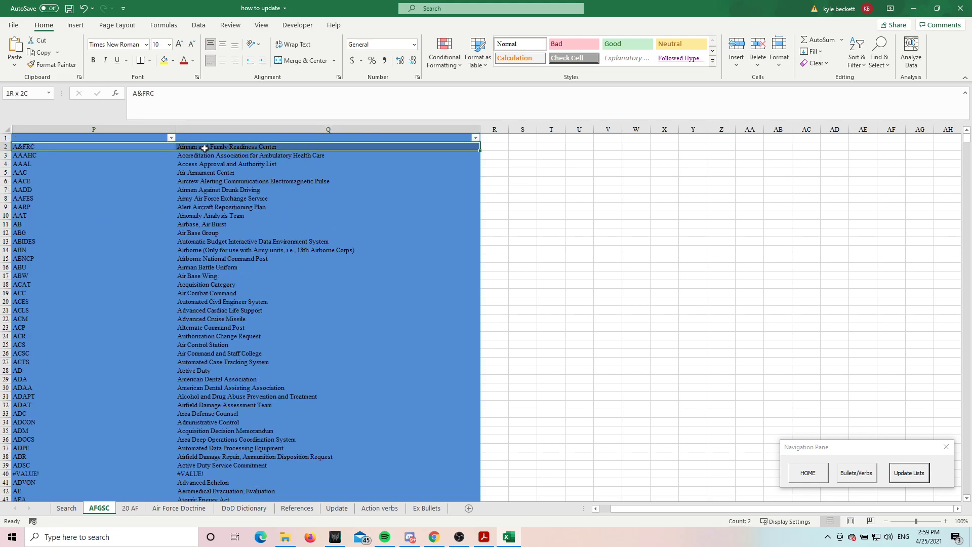
pyautogui.click(71, 154)
pyautogui.moveTo(49, 148)
pyautogui.mouseDown()
pyautogui.moveTo(204, 145)
pyautogui.moveTo(43, 149)
pyautogui.mouseUp()
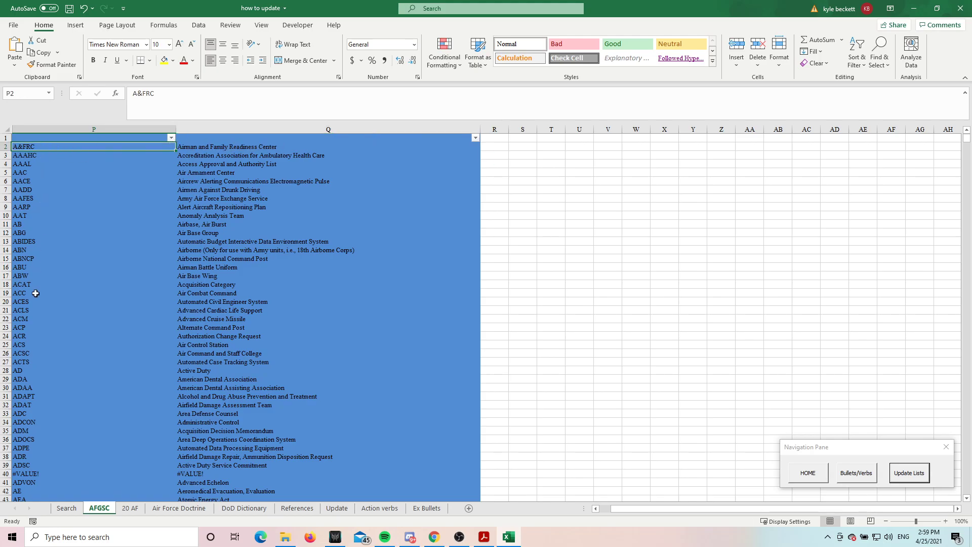
# Unhide all hidden columns of the AFGSC sheet and bring the source entries in column A into view
pyautogui.scroll(-14, 56, 285)
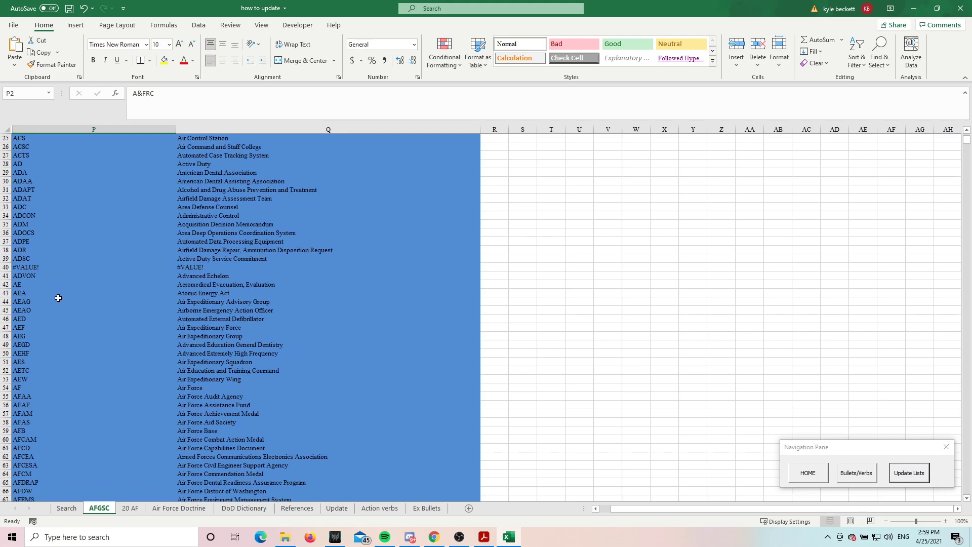
pyautogui.click(23, 137)
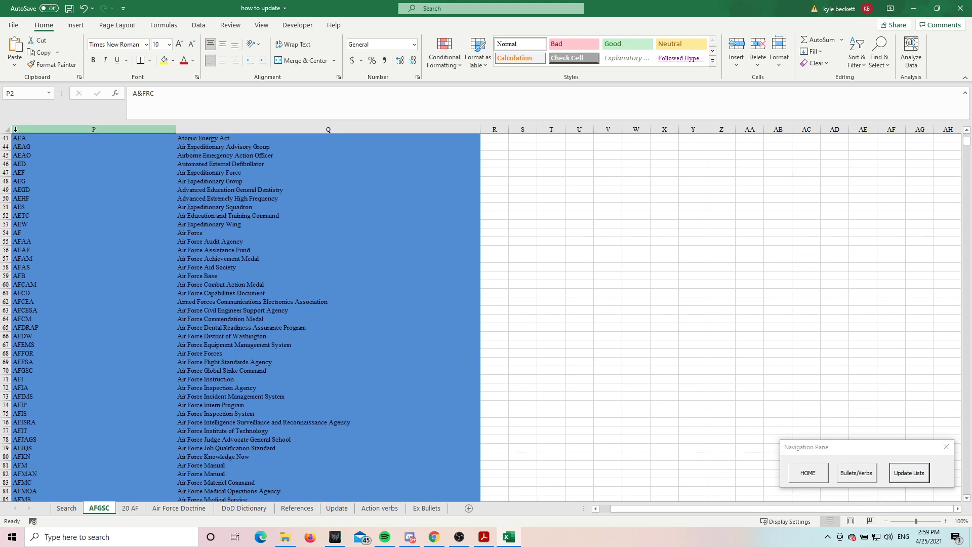
pyautogui.hotkey('ctrl', 'a')
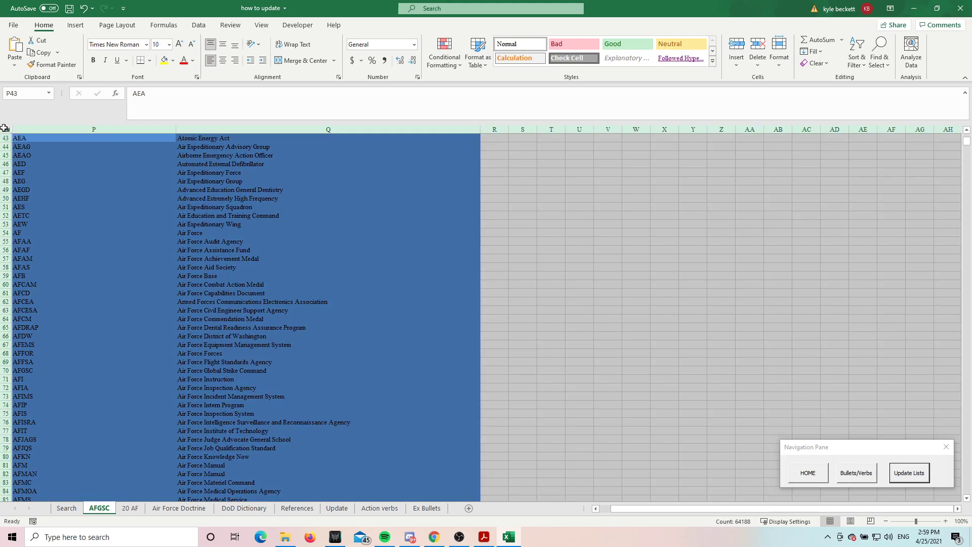
pyautogui.rightClick(31, 131)
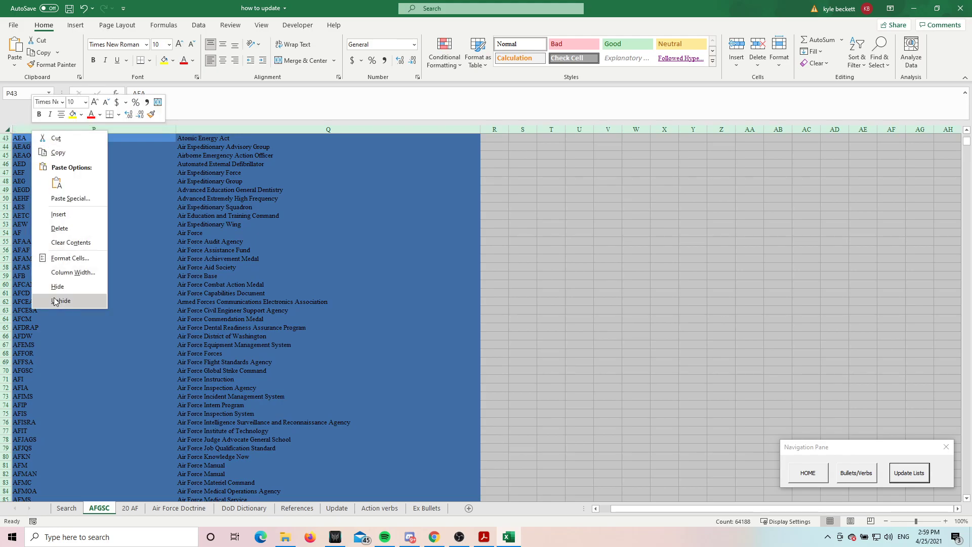
pyautogui.rightClick(123, 130)
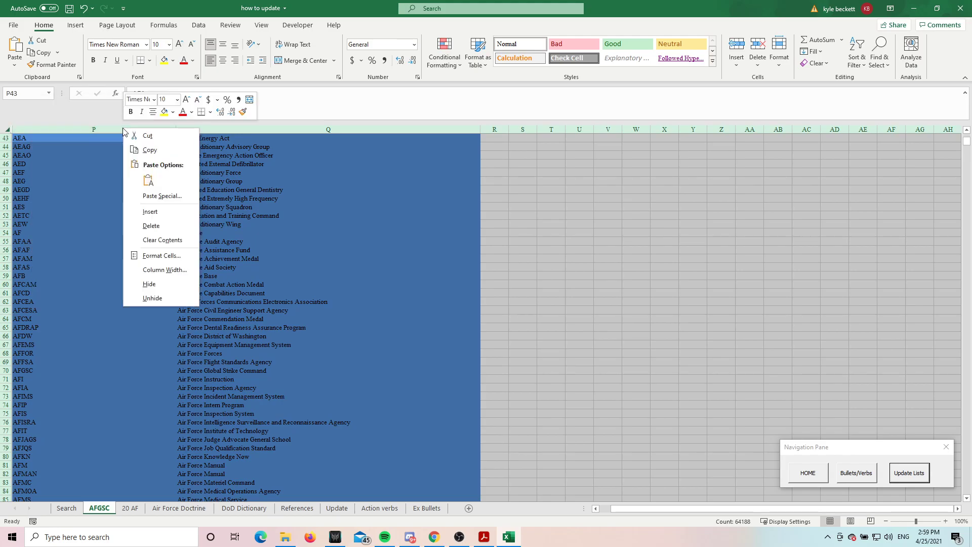
pyautogui.click(152, 298)
pyautogui.moveTo(757, 509); pyautogui.dragTo(501, 490)
pyautogui.click(294, 377)
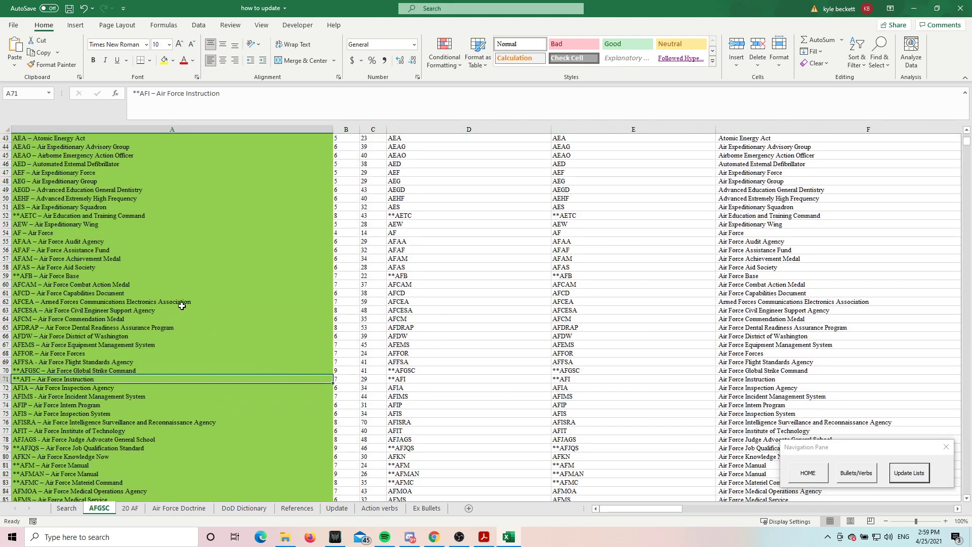
# Switch to the AFGSC PDF in Acrobat Reader and back to Excel, and inspect the pasted source entries in A2 and A3
pyautogui.scroll(10, 294, 377)
pyautogui.click(489, 540)
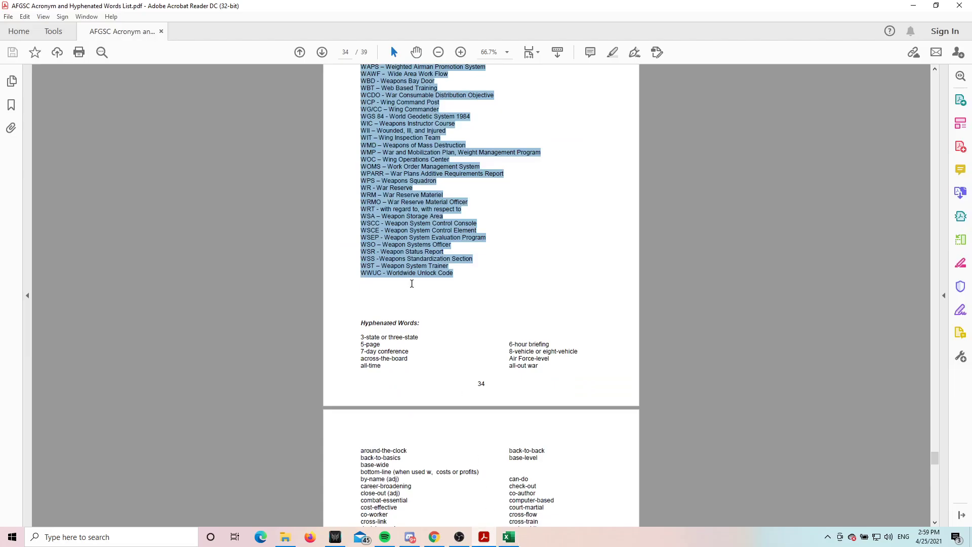
pyautogui.hotkey('alt', 'Tab')
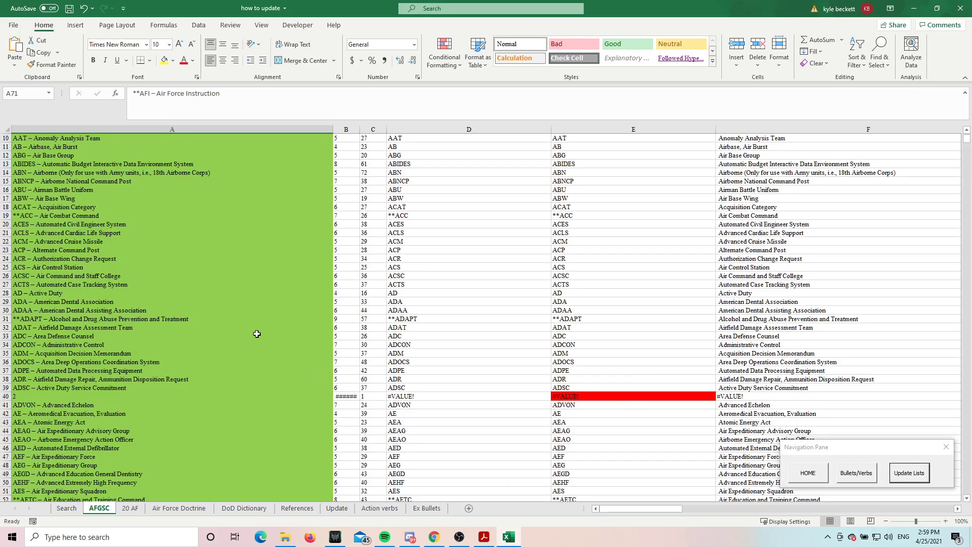
pyautogui.click(107, 271)
pyautogui.scroll(3, 112, 261)
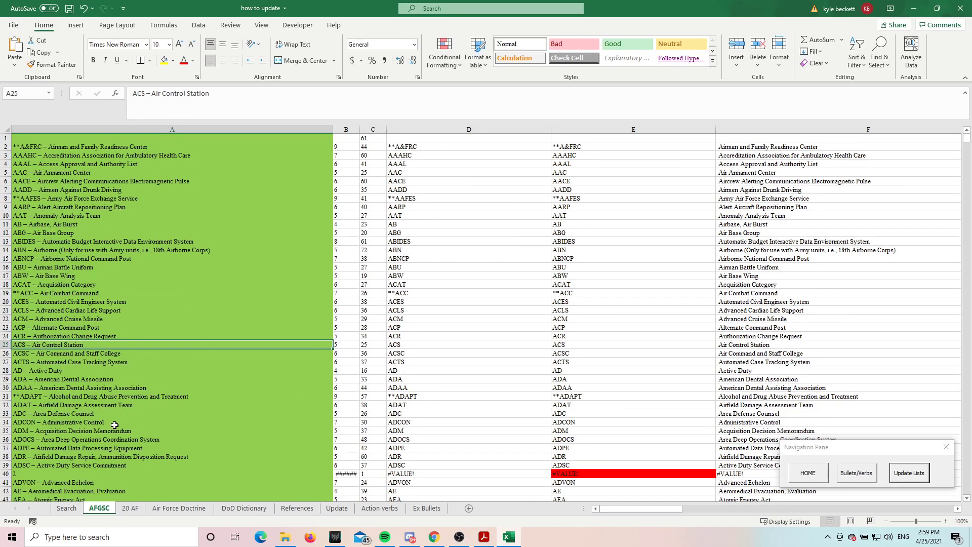
pyautogui.click(100, 149)
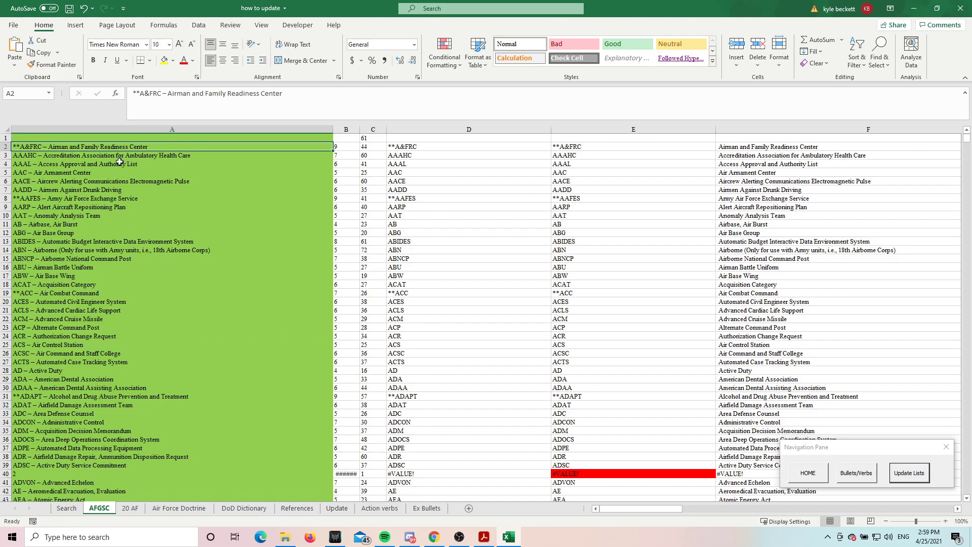
pyautogui.click(95, 156)
pyautogui.click(138, 145)
# Examine the separator-finding formula in B2, the length formula in C2 and the extracted acronym cells in row 2
pyautogui.click(347, 146)
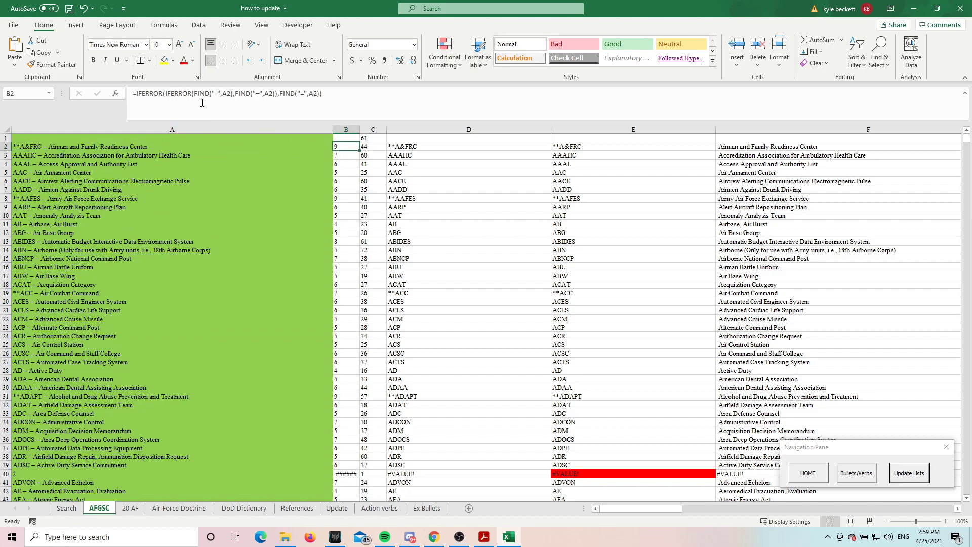
pyautogui.click(217, 95)
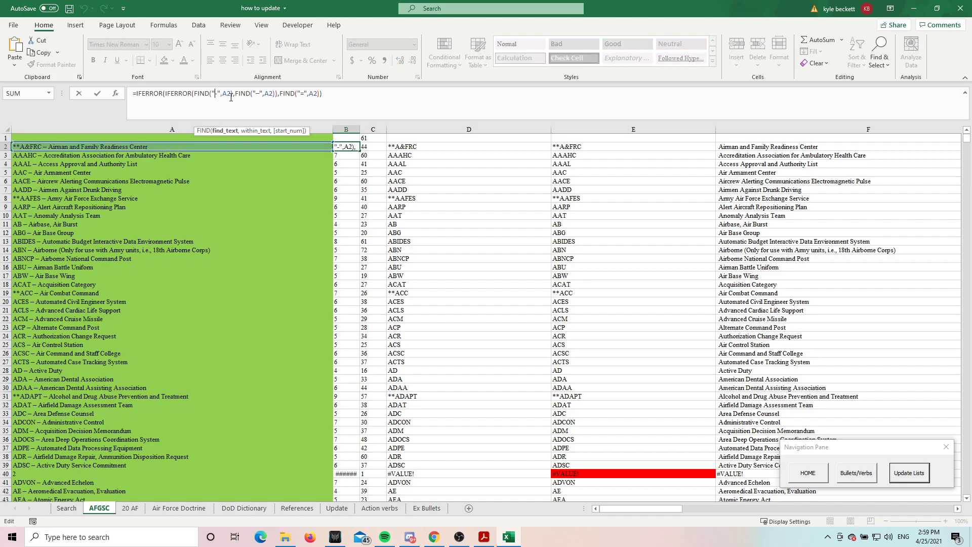
pyautogui.click(304, 95)
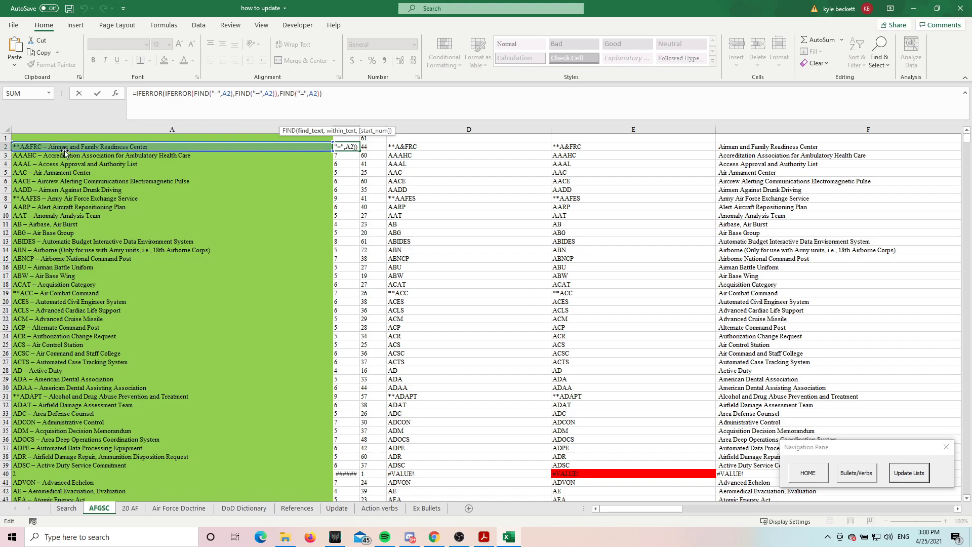
pyautogui.press('Escape')
pyautogui.click(366, 152)
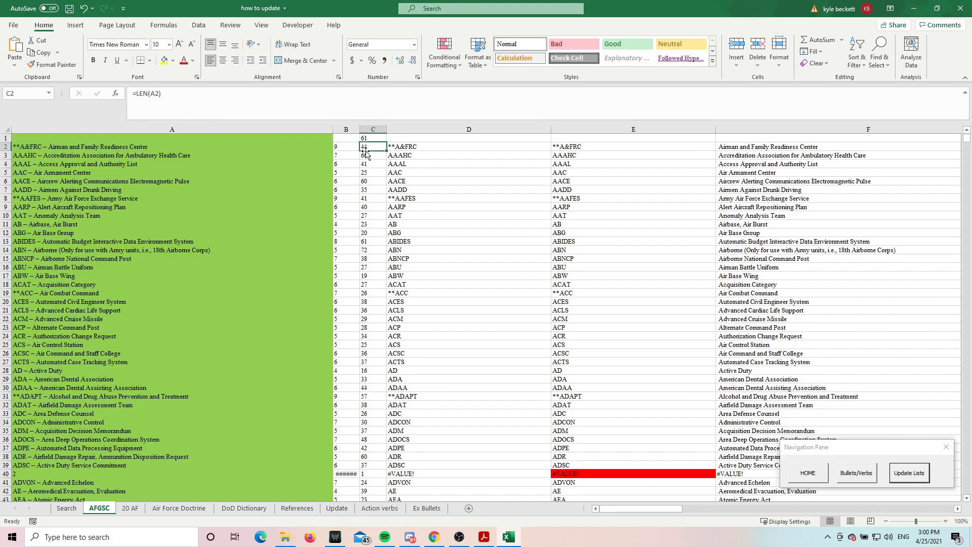
pyautogui.moveTo(366, 151); pyautogui.dragTo(555, 147)
pyautogui.click(554, 147)
pyautogui.moveTo(886, 509); pyautogui.dragTo(615, 506)
# Review the three separator characters in the B2 formula's FIND functions and switch to the AFGSC PDF in Acrobat Reader
pyautogui.click(346, 146)
pyautogui.click(221, 96)
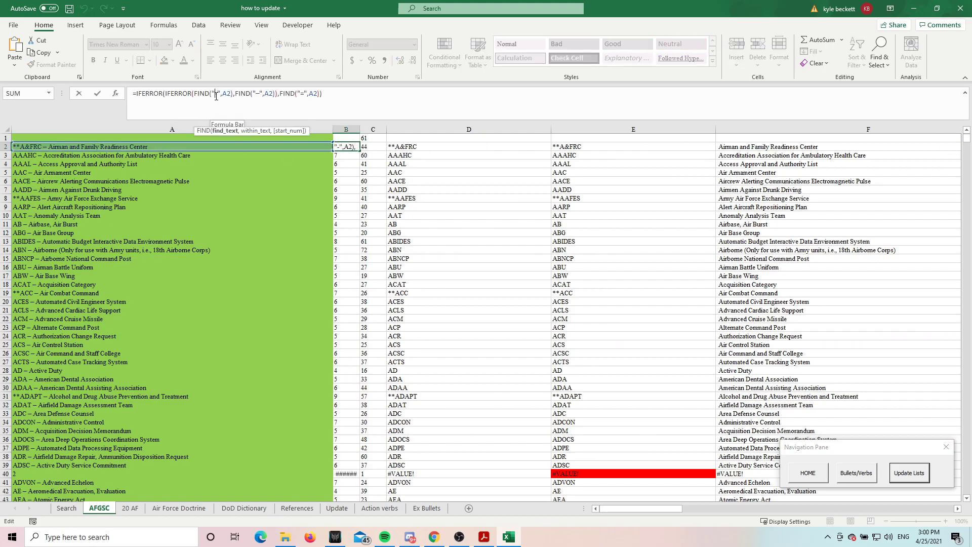
pyautogui.click(259, 95)
pyautogui.click(305, 94)
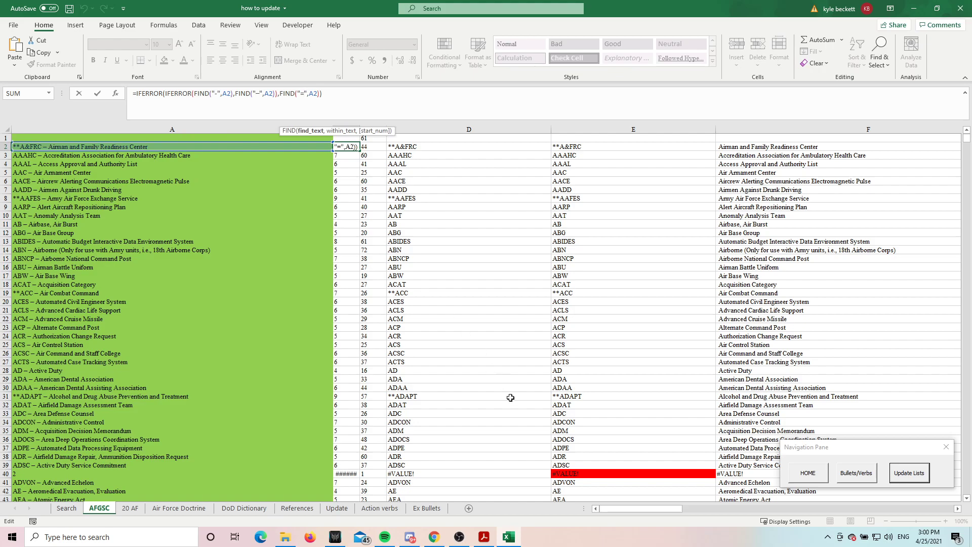
pyautogui.click(490, 538)
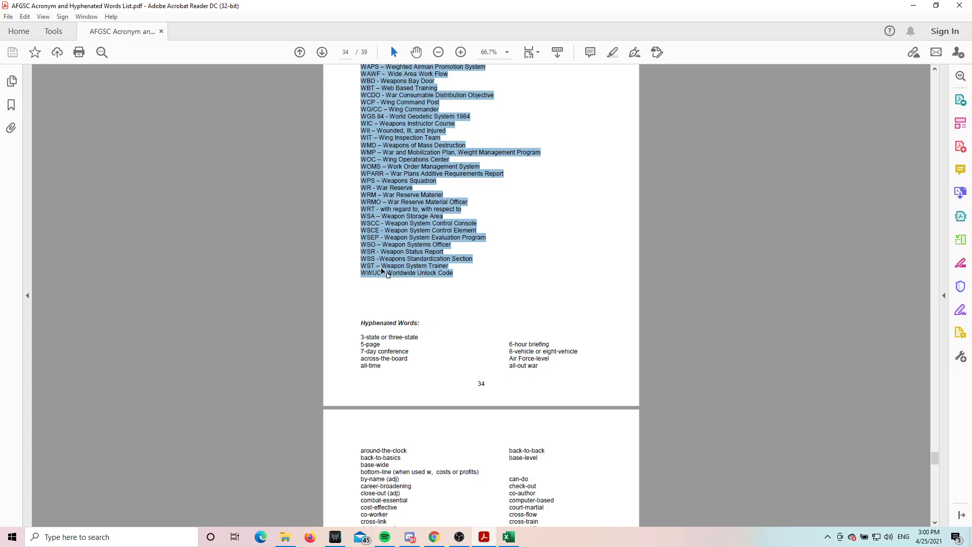
# Switch back to Excel and replace the separator in the first FIND of the B2 formula with "-"
pyautogui.click(502, 537)
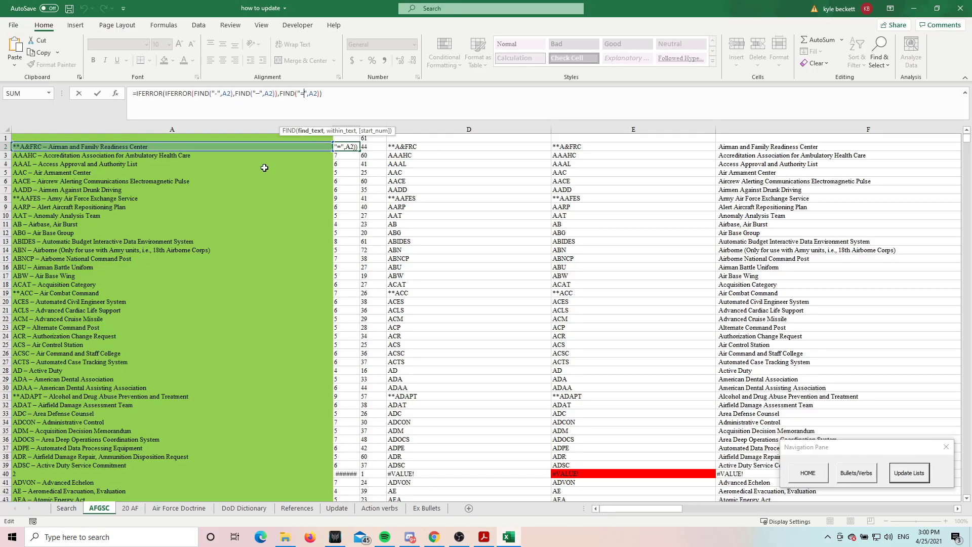
pyautogui.moveTo(319, 97); pyautogui.dragTo(114, 96)
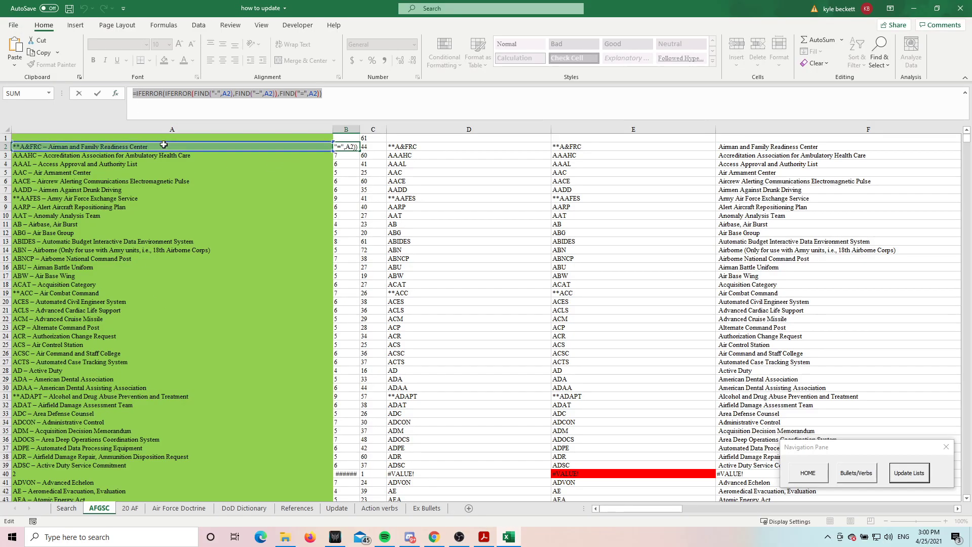
pyautogui.click(218, 97)
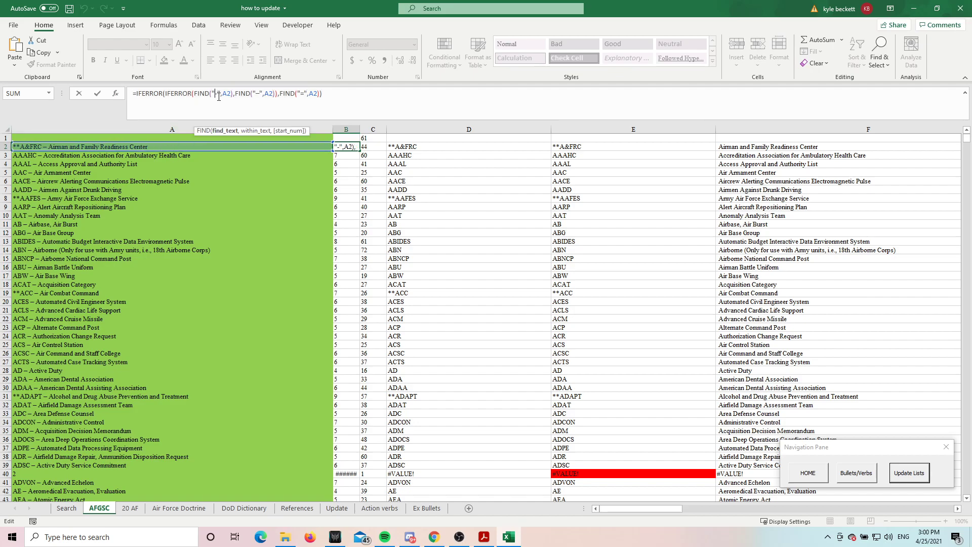
pyautogui.press('BackSpace')
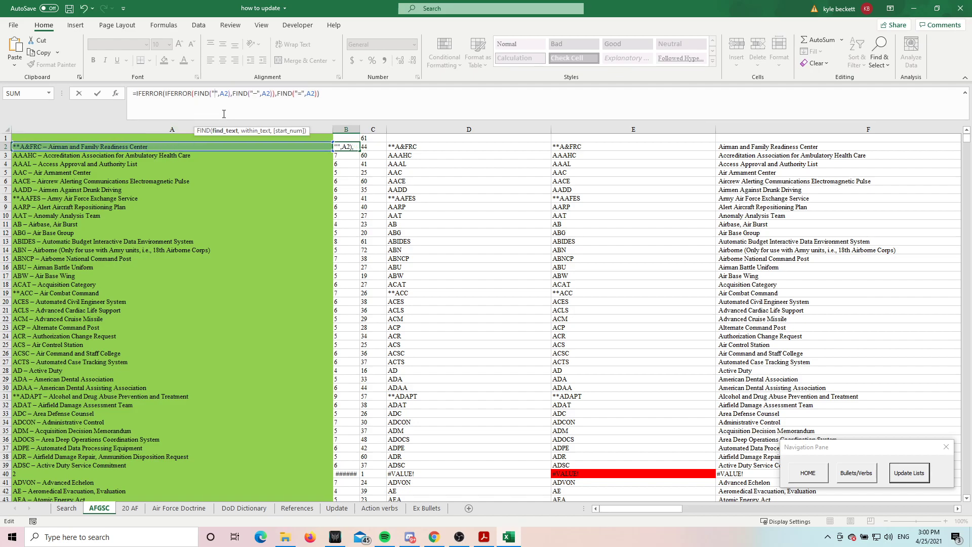
pyautogui.write('-')
pyautogui.click(349, 144)
# Fill the B2 separator-finding formula down through the entries in column B
pyautogui.moveTo(361, 150); pyautogui.dragTo(346, 399)
pyautogui.moveTo(340, 544); pyautogui.dragTo(337, 234)
pyautogui.scroll(5, 822, 341)
# Inspect the yellow result columns and the TRIM formula in N2
pyautogui.moveTo(967, 239); pyautogui.dragTo(790, 510)
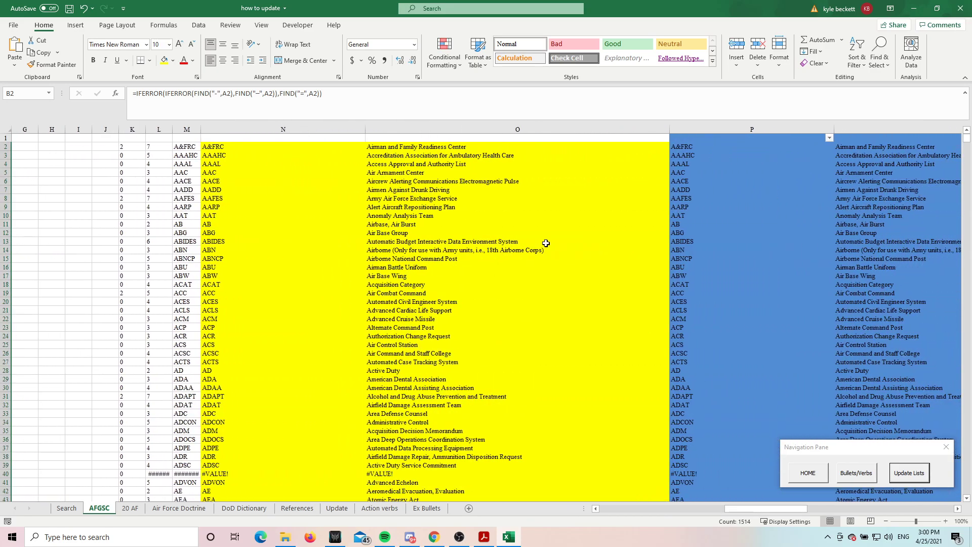
pyautogui.click(448, 152)
pyautogui.click(284, 138)
pyautogui.click(258, 147)
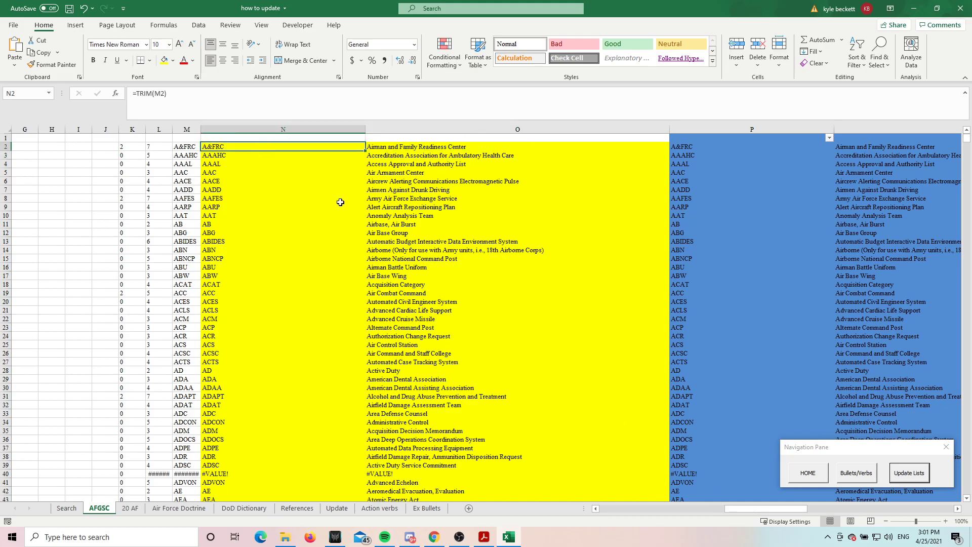
# Copy the yellow result columns N and O and paste them as values into the blue columns from P
pyautogui.moveTo(255, 148); pyautogui.dragTo(408, 541)
pyautogui.moveTo(307, 128); pyautogui.dragTo(400, 126)
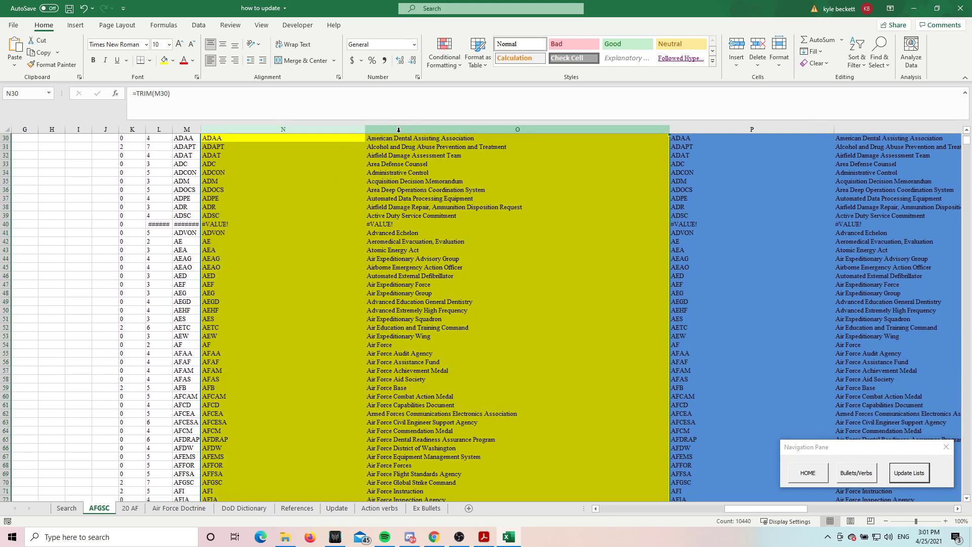
pyautogui.hotkey('ctrl', 'c')
pyautogui.rightClick(748, 130)
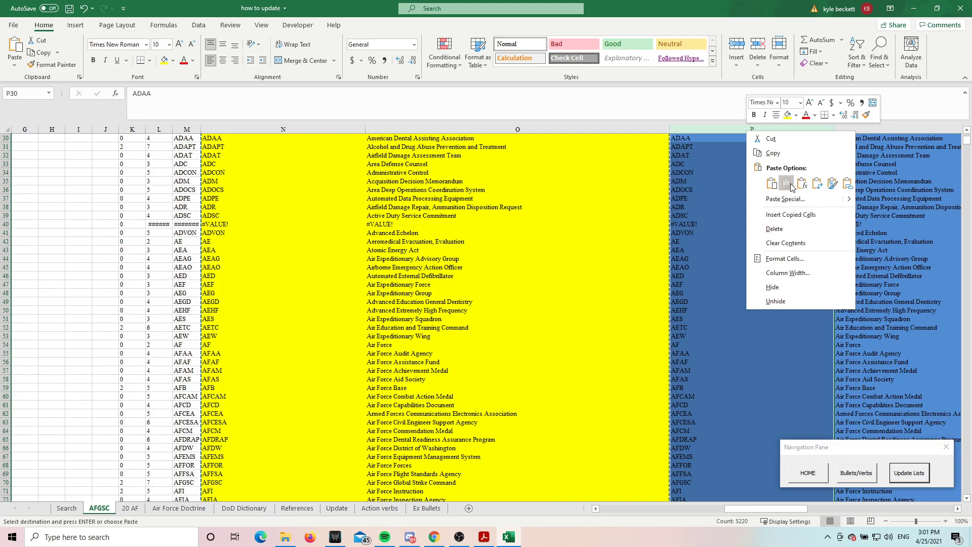
pyautogui.click(787, 183)
pyautogui.scroll(-7, 800, 203)
pyautogui.scroll(17, 795, 227)
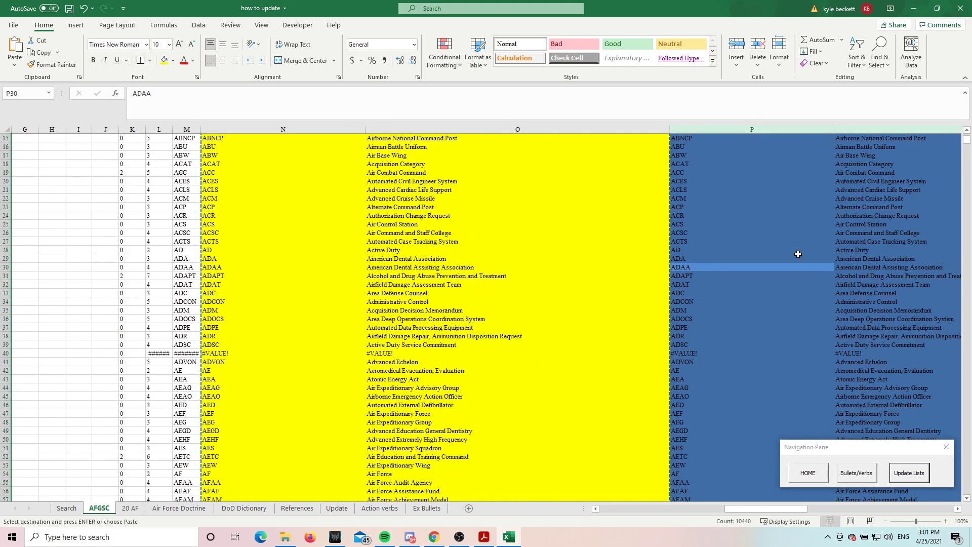
pyautogui.press('Escape')
# Review the source entry in A2 and the first separator in the B2 formula, leaving the formula as is
pyautogui.moveTo(743, 507); pyautogui.dragTo(539, 498)
pyautogui.click(152, 147)
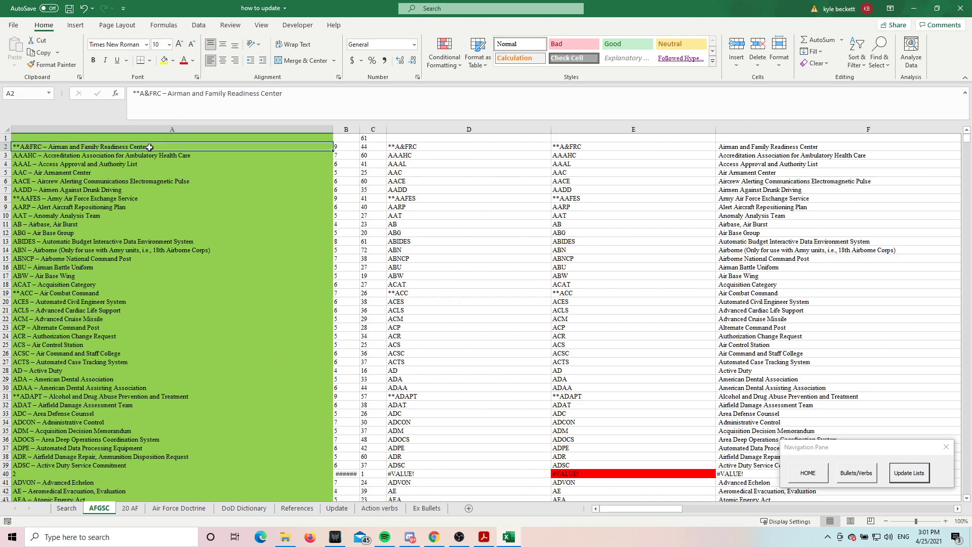
pyautogui.click(346, 147)
pyautogui.click(218, 94)
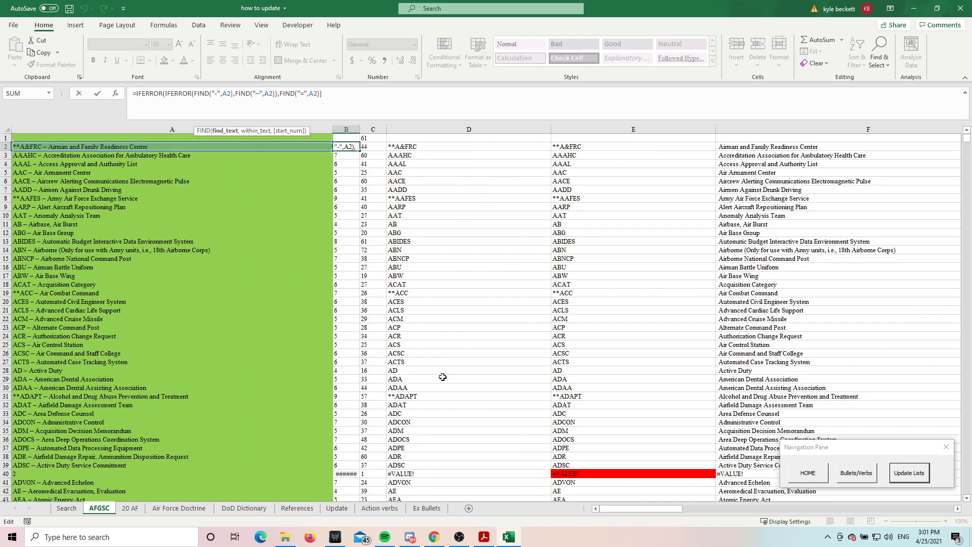
pyautogui.press('Escape')
pyautogui.moveTo(622, 508)
pyautogui.mouseDown()
pyautogui.moveTo(747, 522)
pyautogui.moveTo(618, 508)
pyautogui.mouseUp()
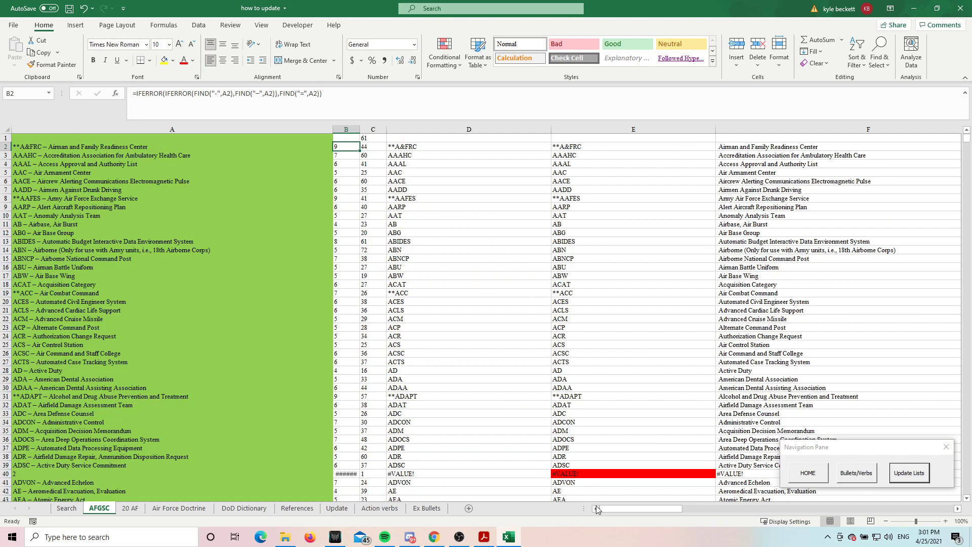
# Examine the yellow formula columns N and O and the blue value columns P and Q
pyautogui.moveTo(622, 509); pyautogui.dragTo(749, 505)
pyautogui.moveTo(278, 129); pyautogui.dragTo(440, 131)
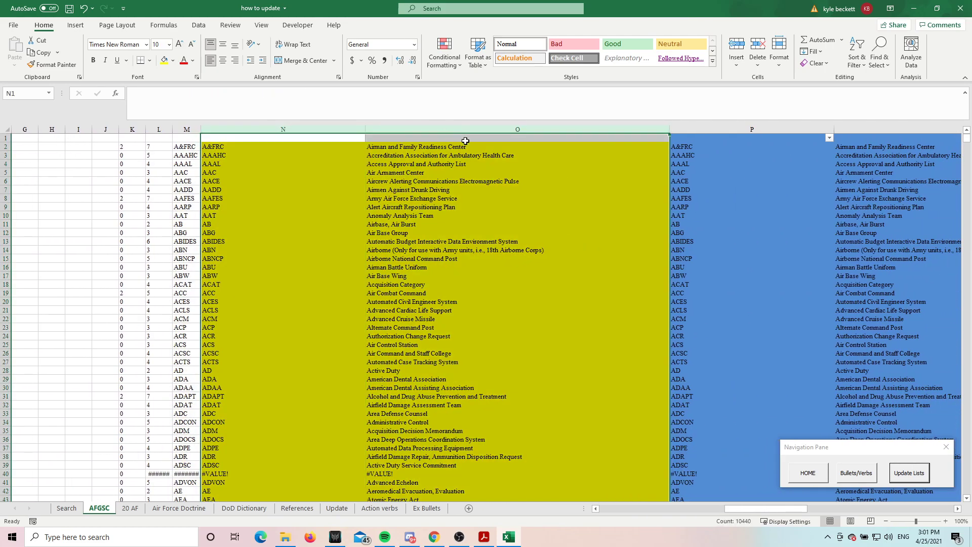
pyautogui.click(709, 130)
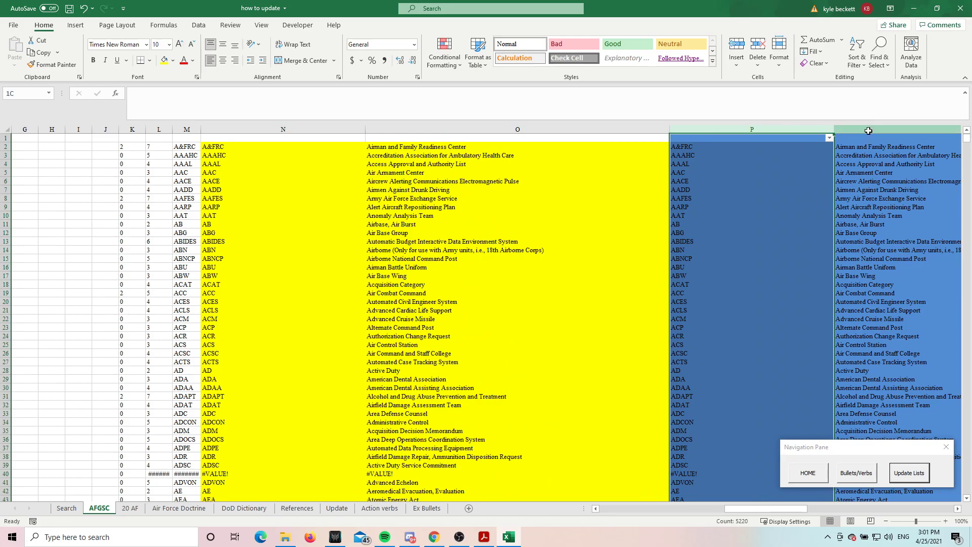
pyautogui.click(867, 131)
# Copy the selected acronym list from the AFGSC PDF in Acrobat Reader and switch back to Excel
pyautogui.click(908, 480)
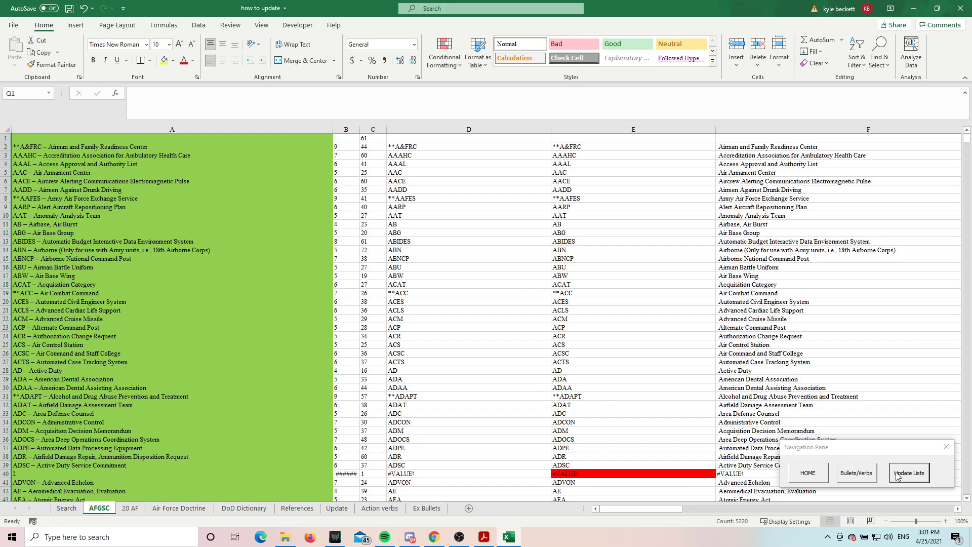
pyautogui.click(484, 537)
pyautogui.rightClick(415, 233)
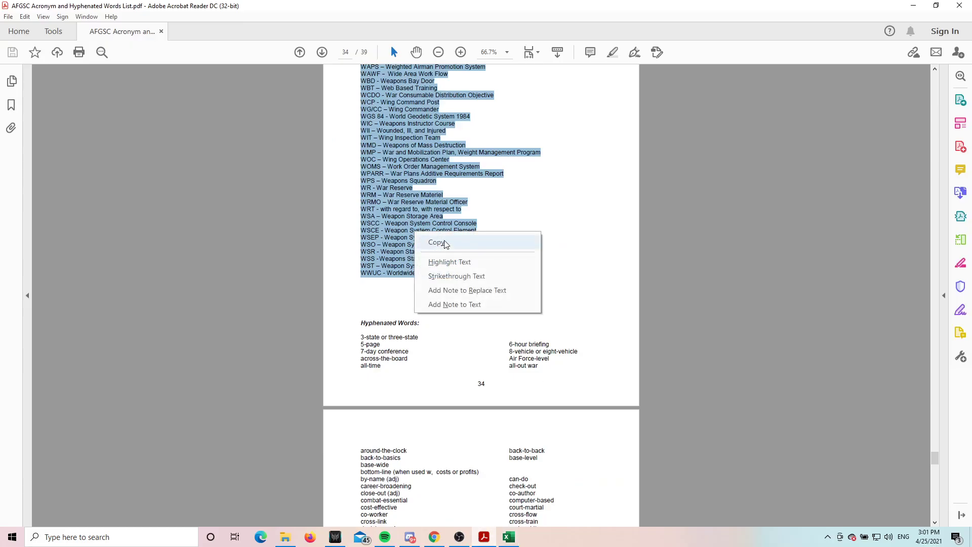
pyautogui.click(444, 243)
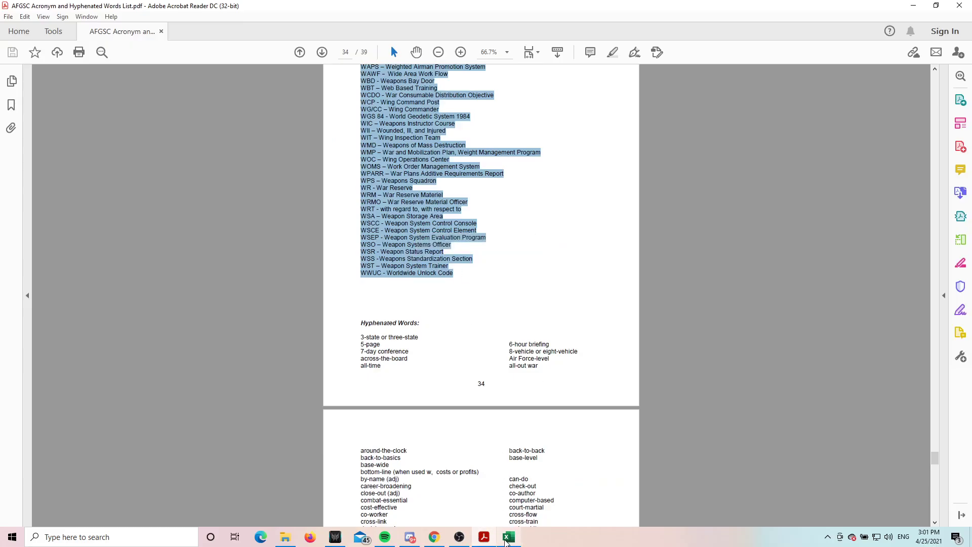
pyautogui.click(507, 538)
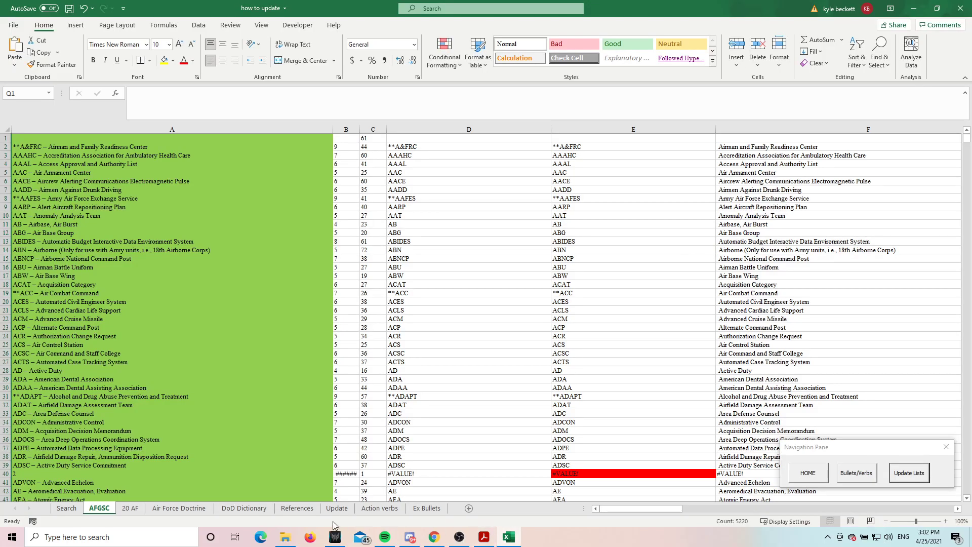
# Run Update Lists for the 20 AF list, agreeing to the update and dismissing its messages
pyautogui.click(906, 478)
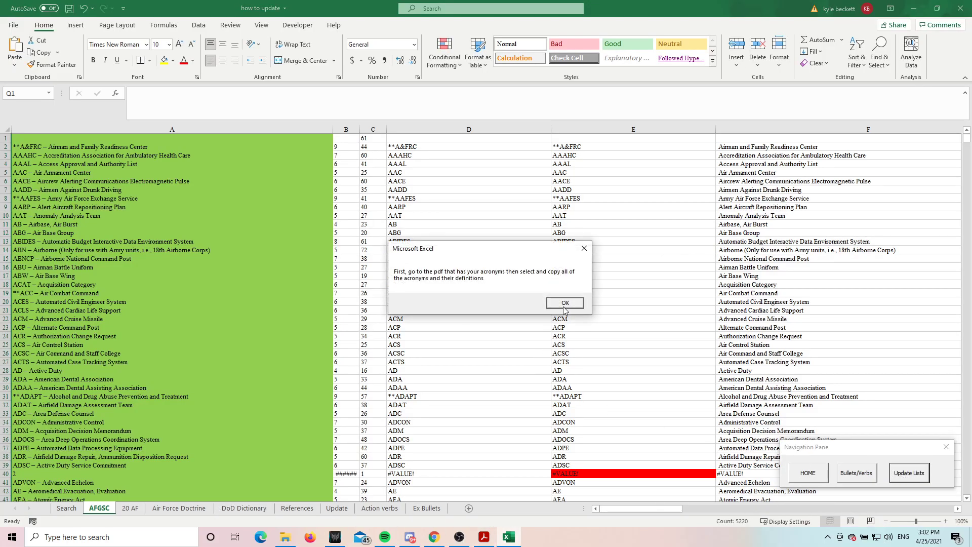
pyautogui.click(564, 310)
pyautogui.click(481, 268)
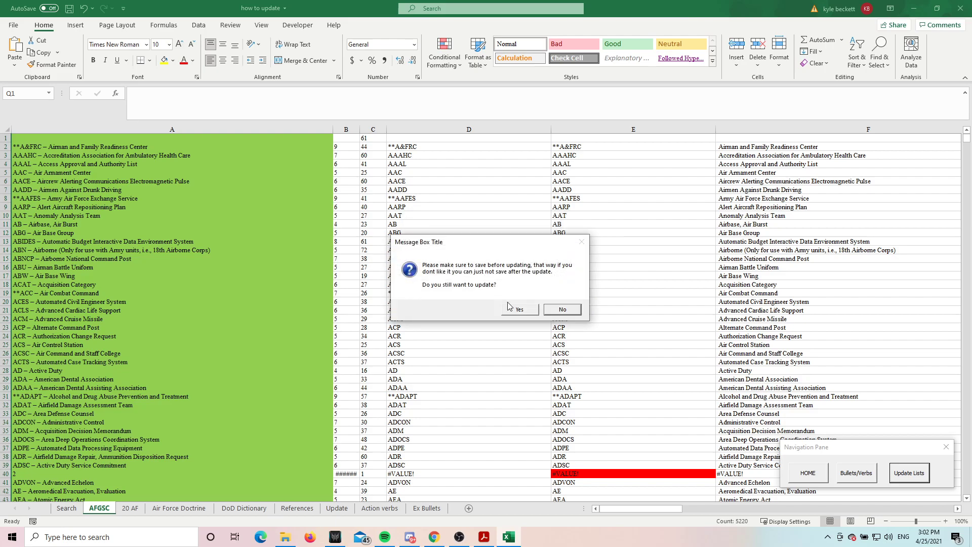
pyautogui.click(515, 310)
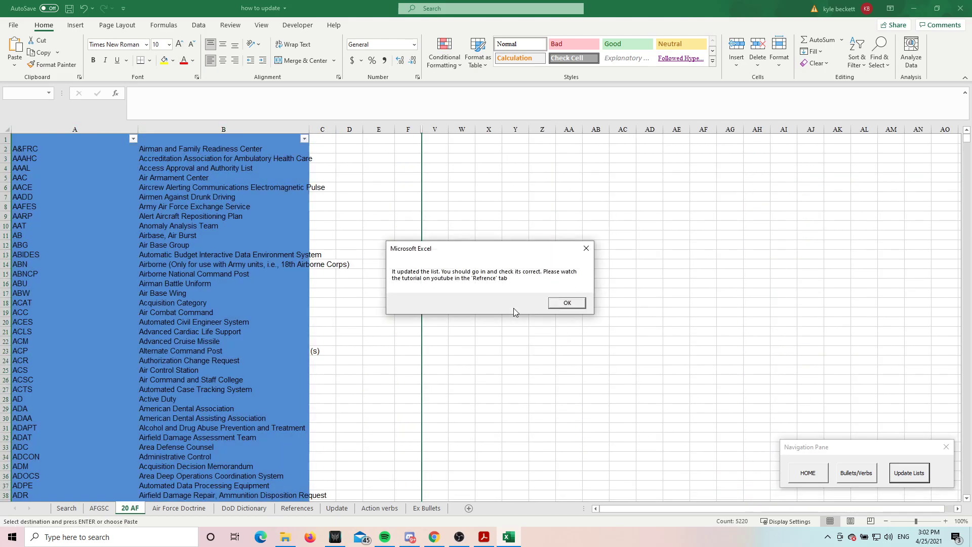
pyautogui.click(574, 307)
# Check the updated 20 AF list for wrongly split entries, down to the CBRNE acronym in A238
pyautogui.scroll(-20, 172, 243)
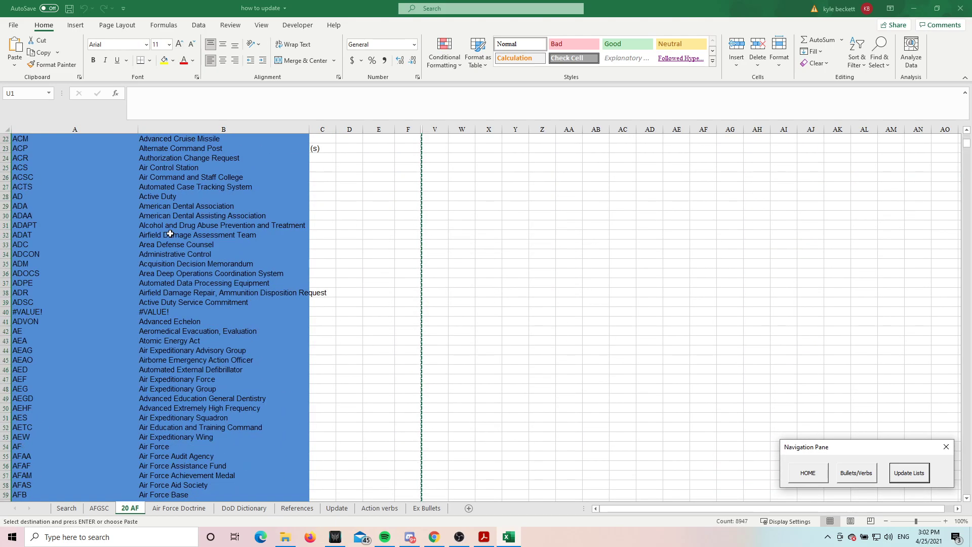
pyautogui.scroll(-20, 169, 247)
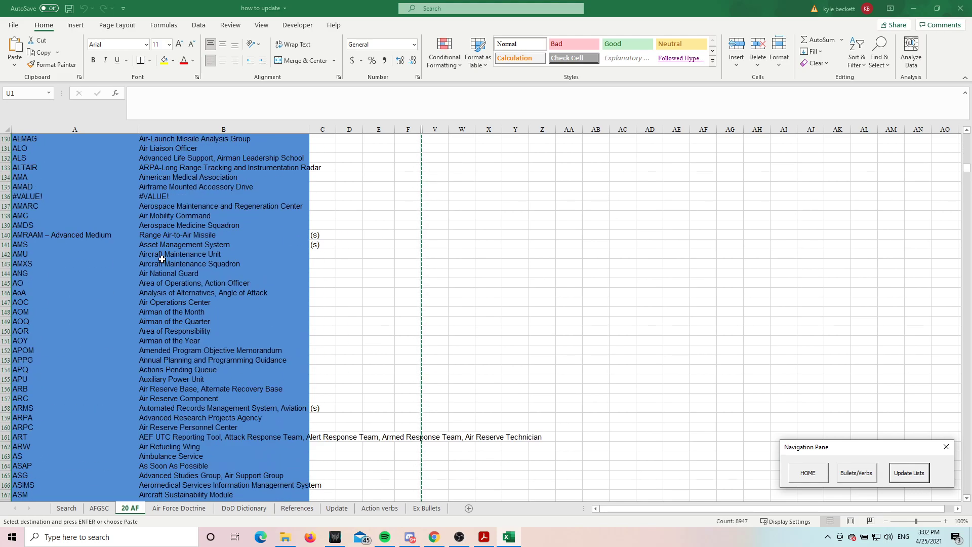
pyautogui.scroll(-15, 164, 266)
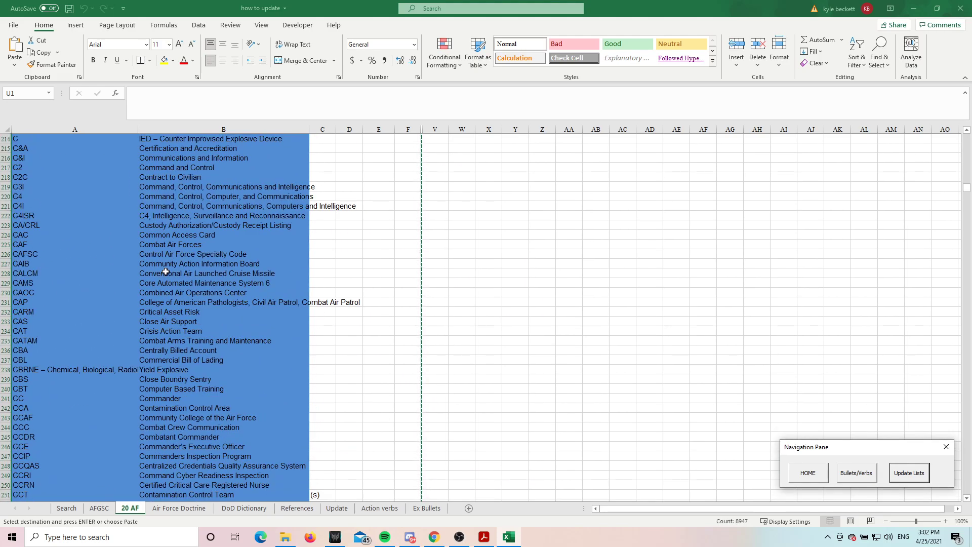
pyautogui.click(40, 372)
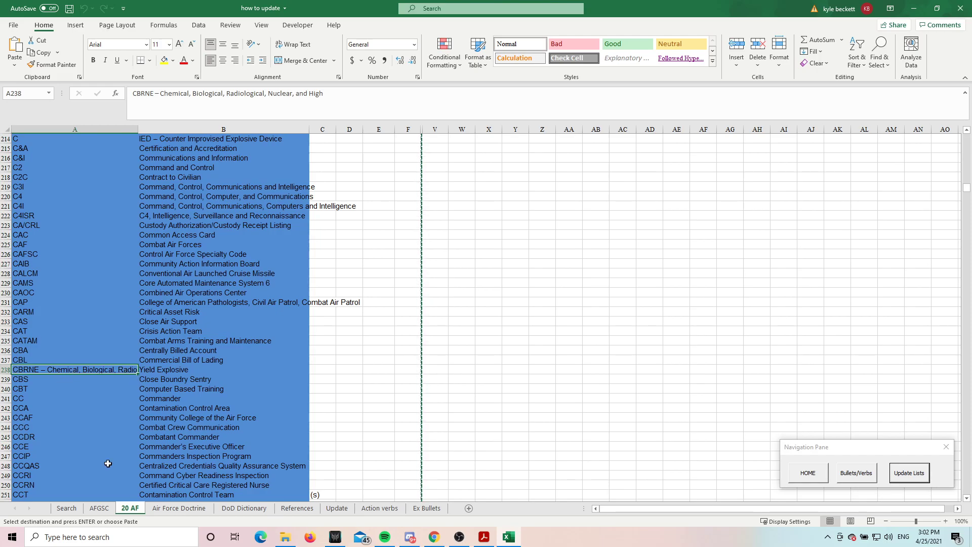
# Find the wrongly split AMRAAM entry in column P of the AFGSC sheet and select its row, 140
pyautogui.click(99, 509)
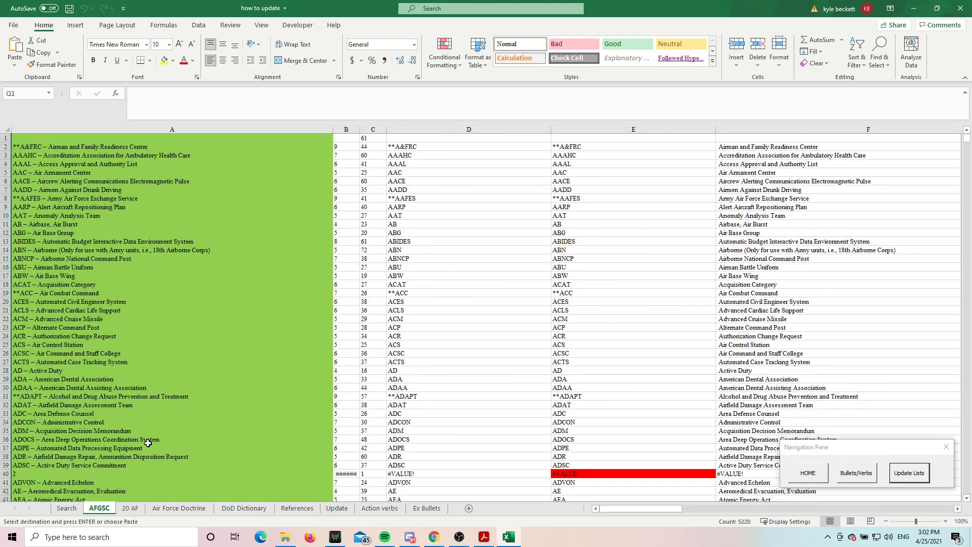
pyautogui.click(167, 362)
pyautogui.scroll(-3, 126, 370)
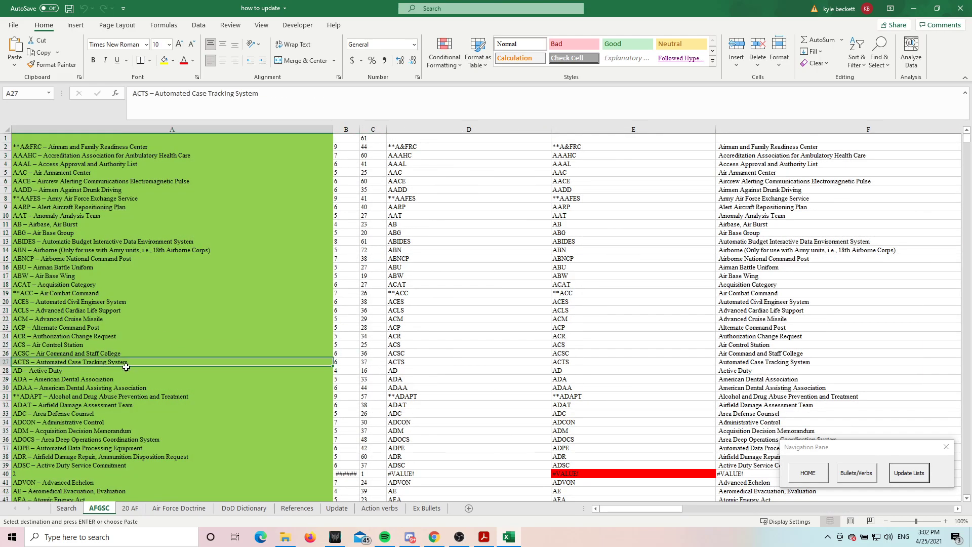
pyautogui.scroll(-10, 89, 381)
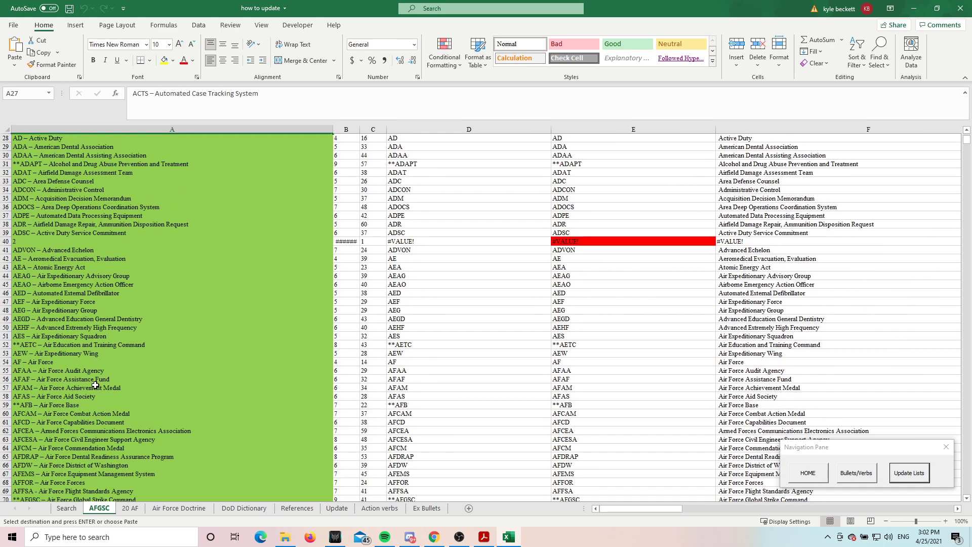
pyautogui.scroll(-3, 95, 386)
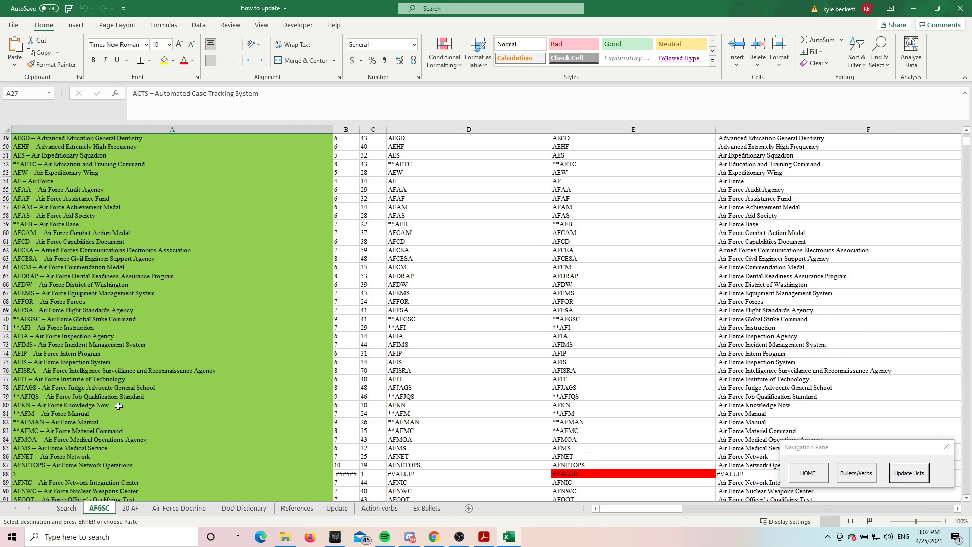
pyautogui.scroll(-4, 129, 425)
pyautogui.scroll(-3, 147, 441)
pyautogui.moveTo(617, 508); pyautogui.dragTo(763, 513)
pyautogui.scroll(-8, 730, 409)
pyautogui.scroll(-13, 729, 409)
pyautogui.click(662, 198)
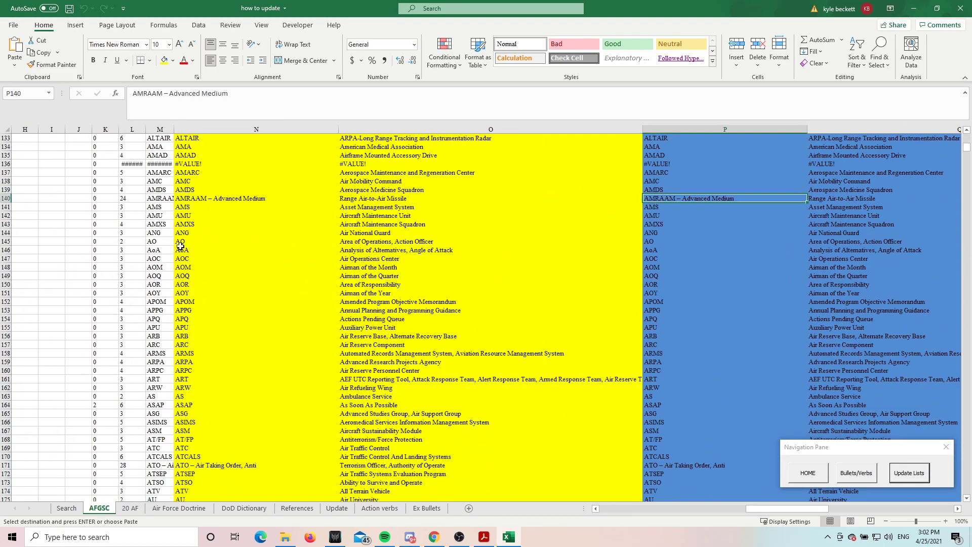
pyautogui.click(15, 198)
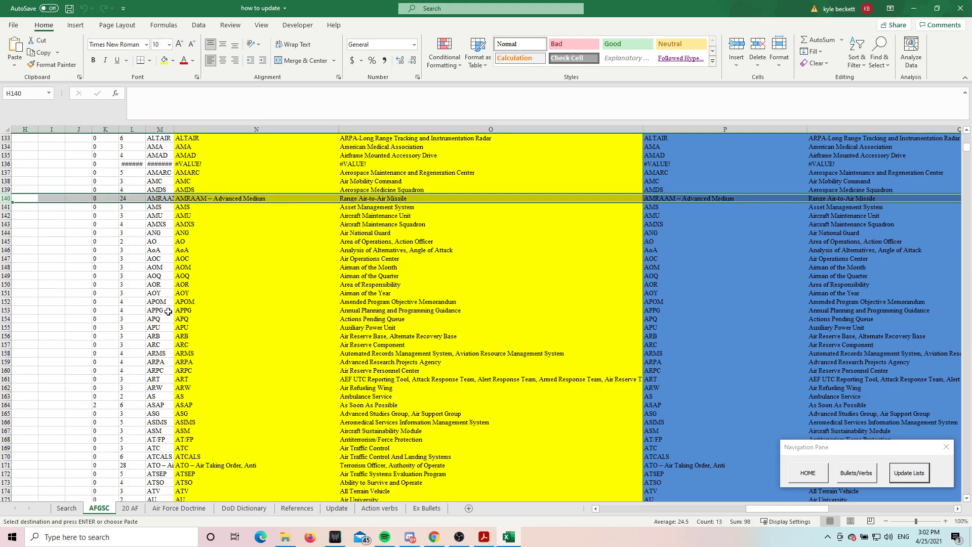
# Examine the green source list and its splitting columns on the AFGSC sheet, including the separator-finding formula in B94, for wrongly split entries
pyautogui.moveTo(759, 509); pyautogui.dragTo(489, 489)
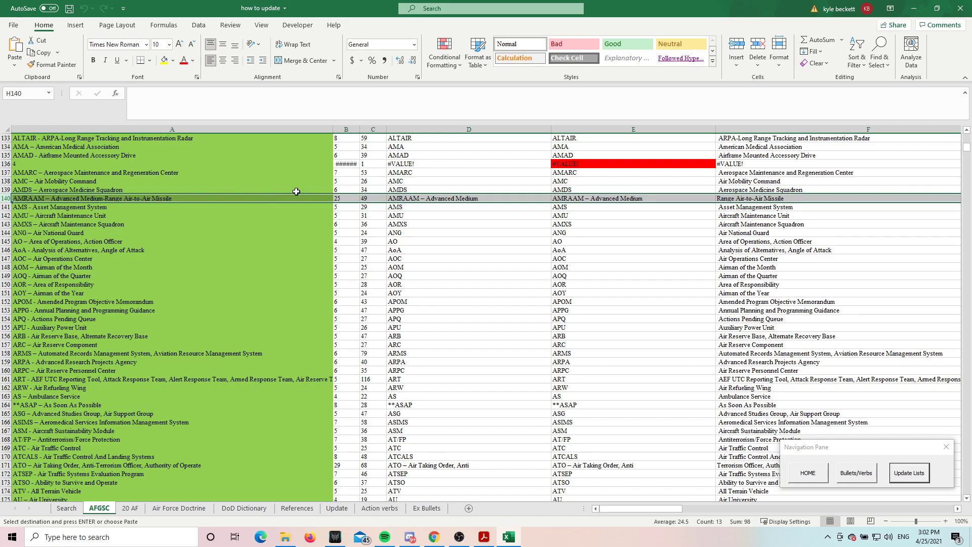
pyautogui.scroll(14, 357, 192)
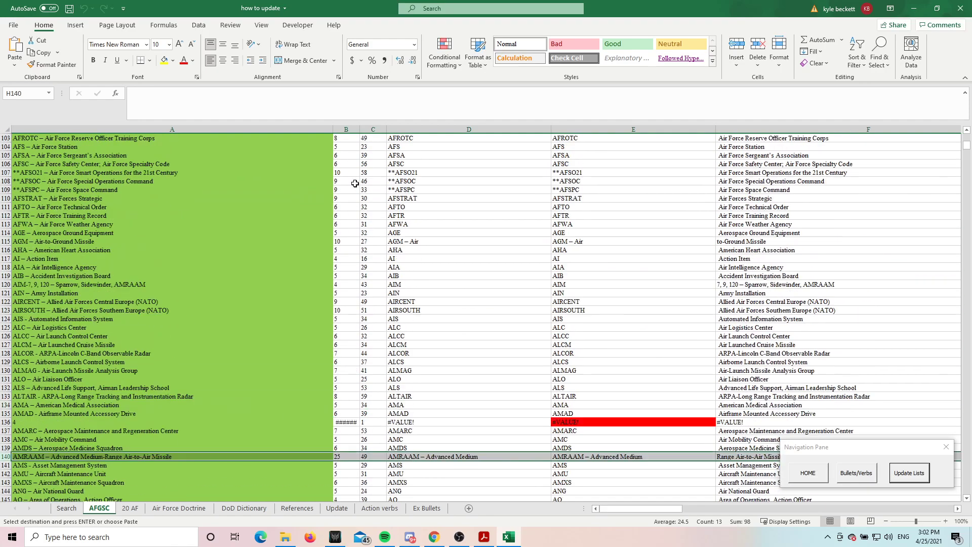
pyautogui.click(346, 168)
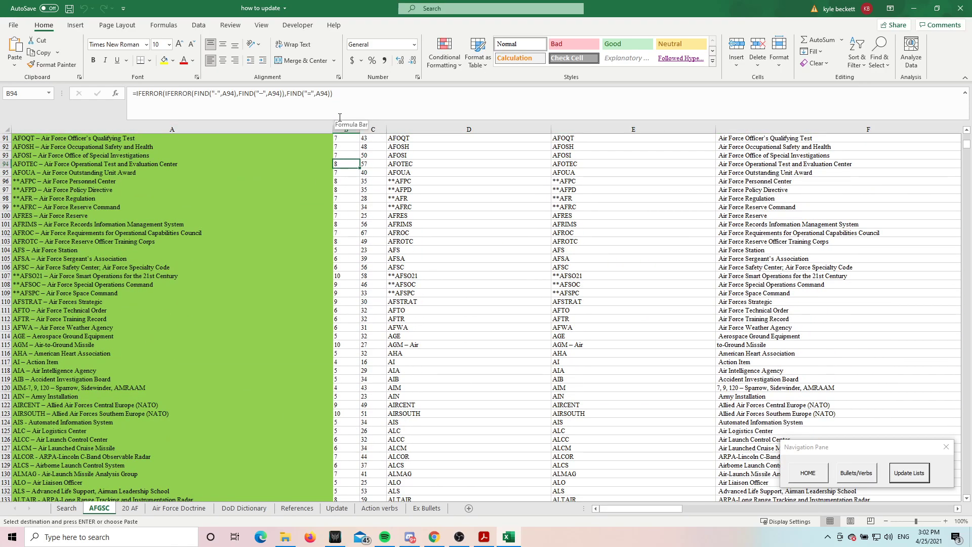
pyautogui.scroll(-12, 337, 203)
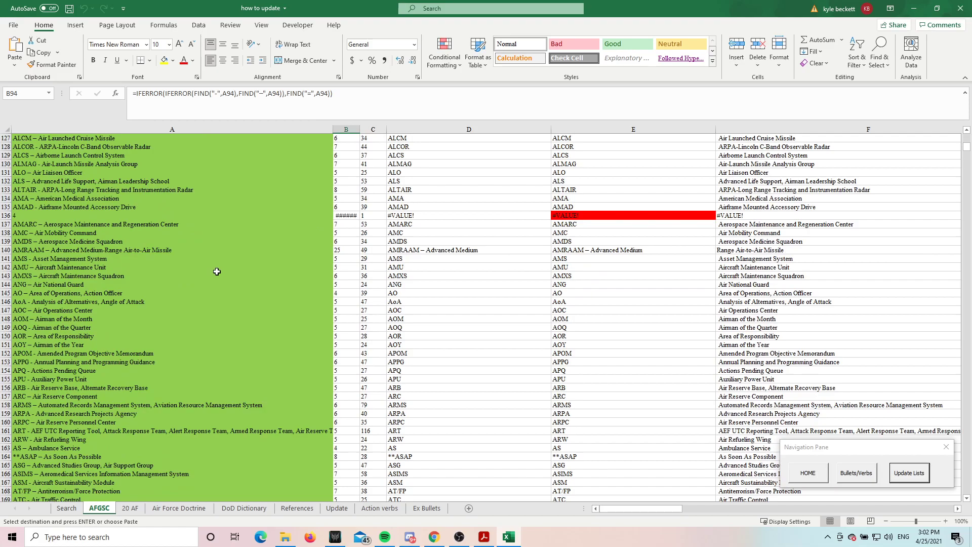
pyautogui.scroll(-20, 178, 445)
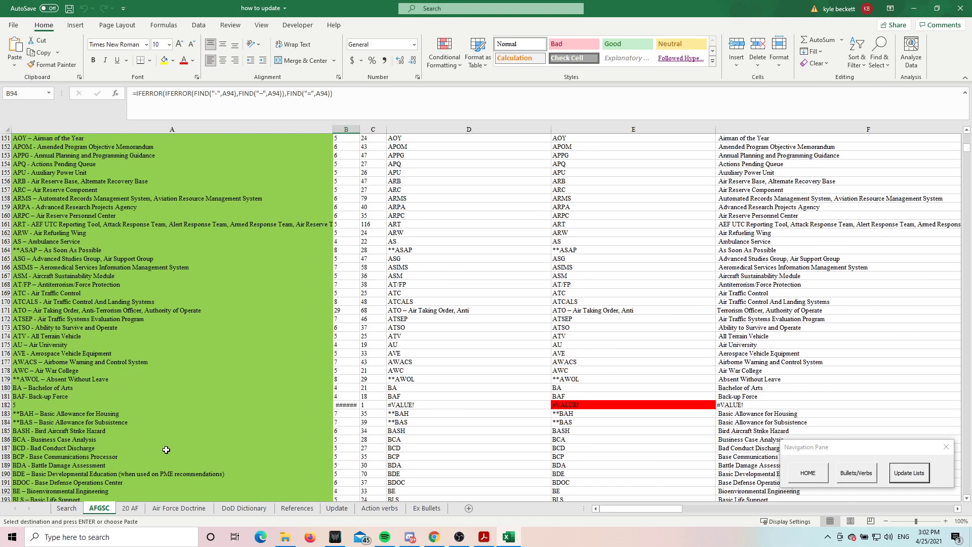
pyautogui.scroll(-16, 162, 445)
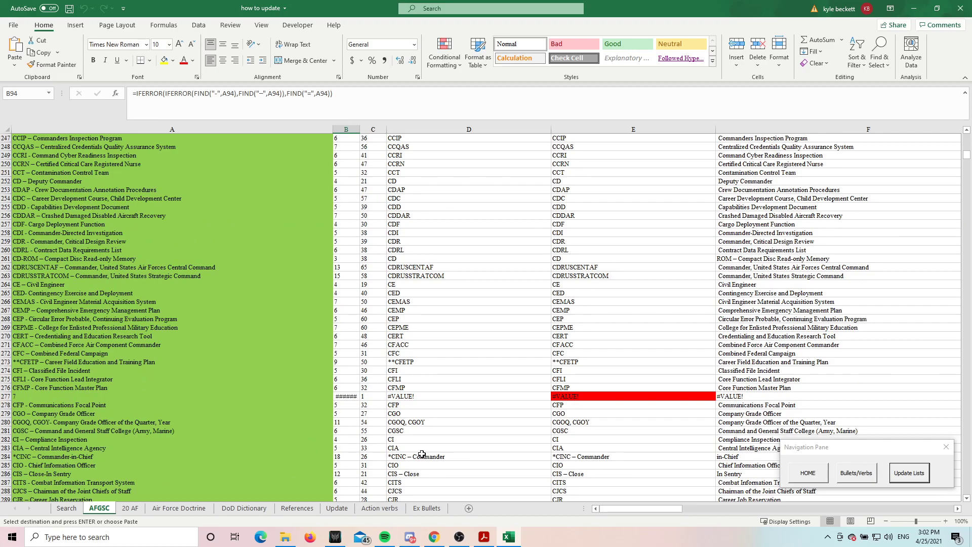
pyautogui.scroll(-17, 476, 437)
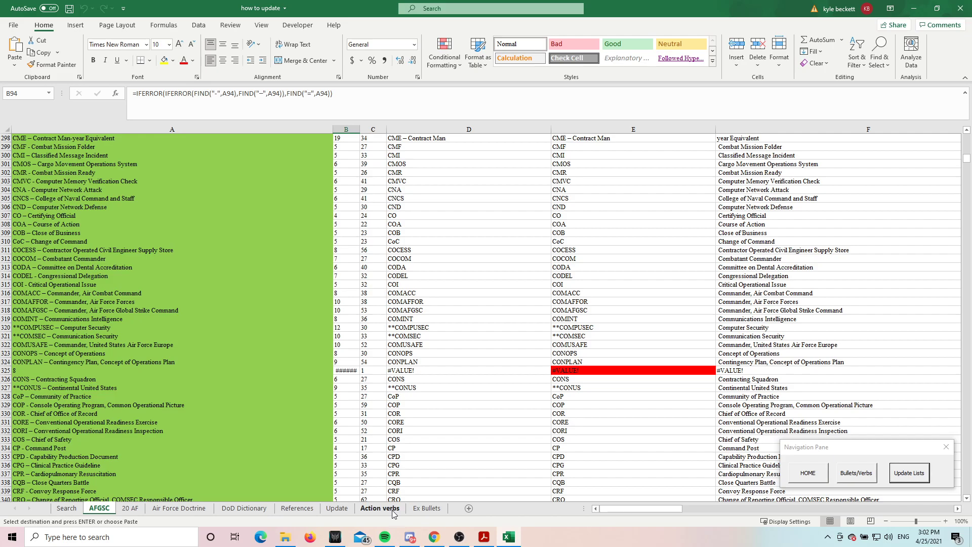
# Look through the Search, AFGSC, 20 AF, Air Force Doctrine and DoD Dictionary sheets, returning to the Search sheet
pyautogui.click(66, 508)
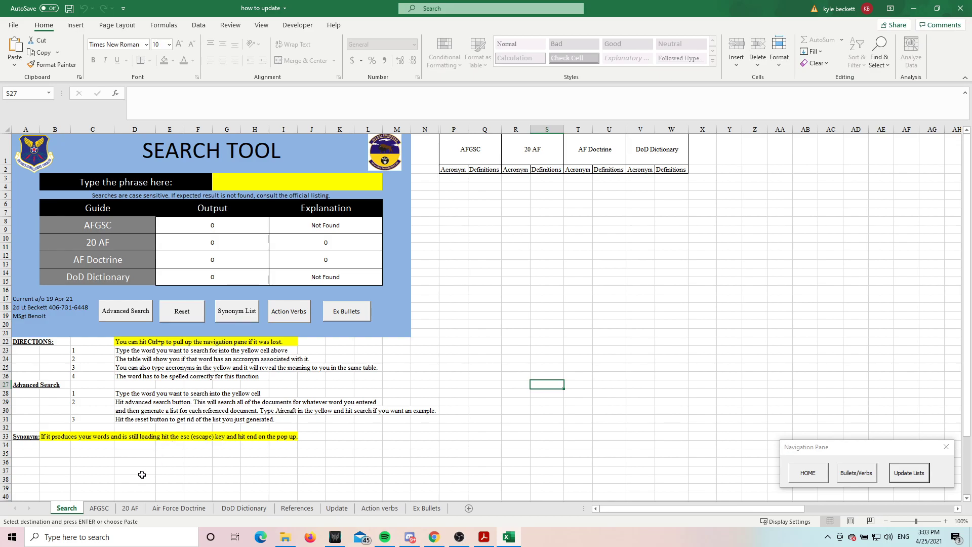
pyautogui.click(104, 508)
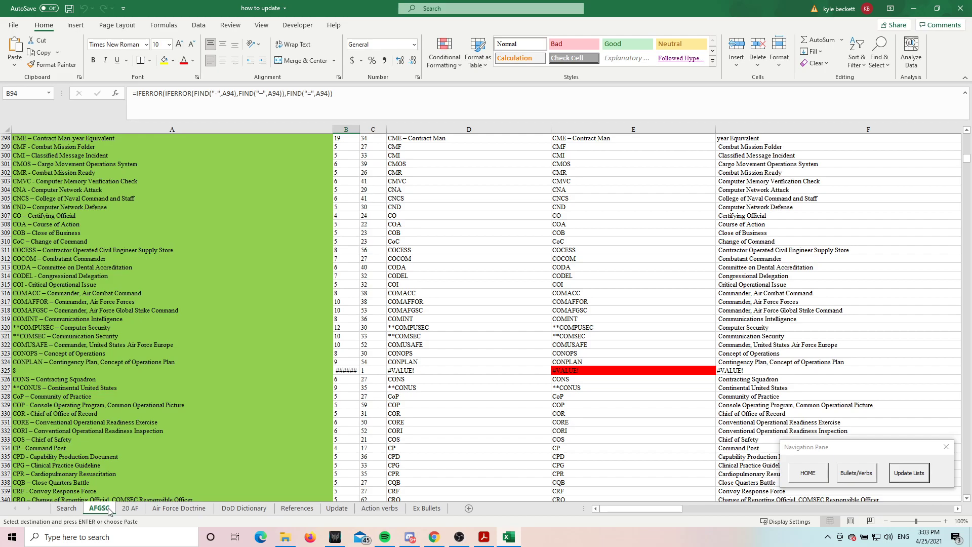
pyautogui.click(499, 311)
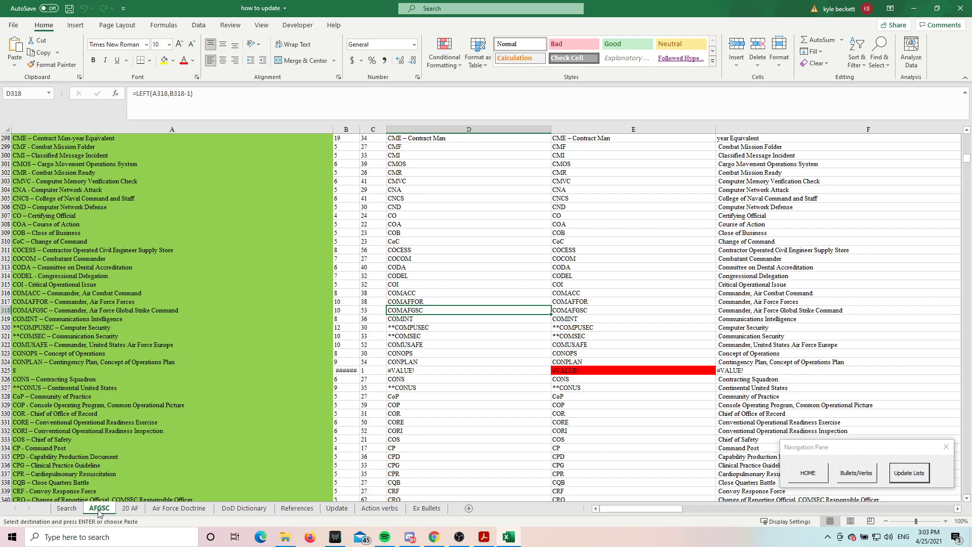
pyautogui.click(131, 509)
pyautogui.click(172, 511)
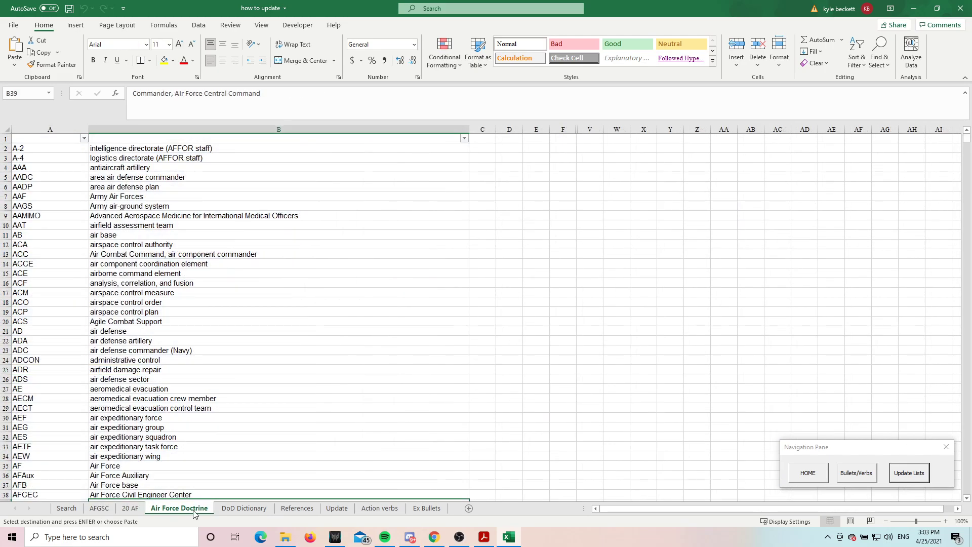
pyautogui.click(227, 510)
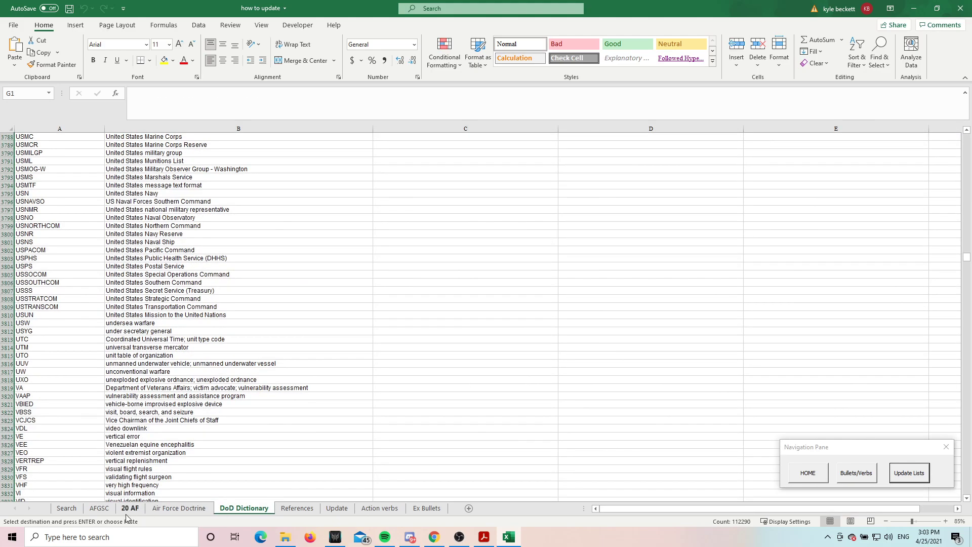
pyautogui.click(67, 508)
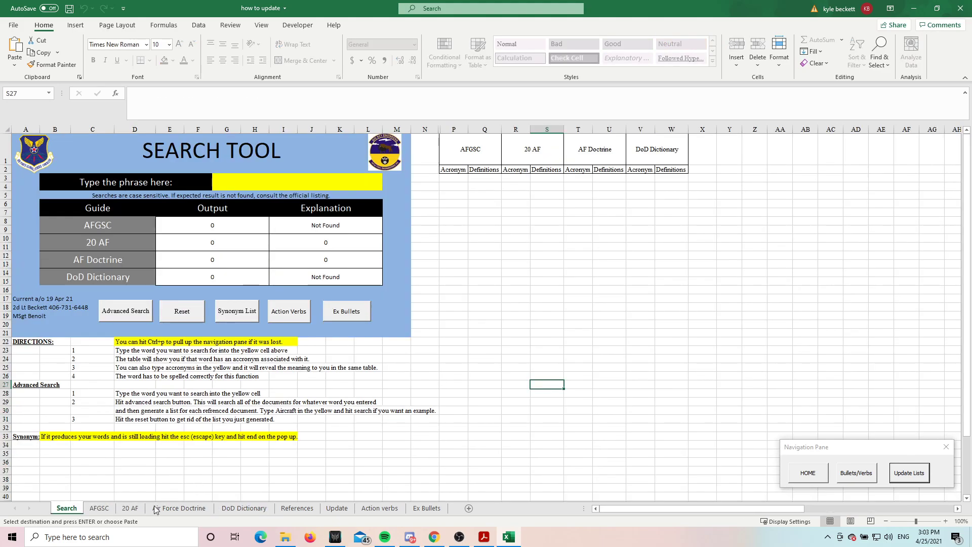
# Compare the AFGSC and 20 AF sheets with the Search sheet's guide names, and select the four names from AFGSC to DoD Dictionary
pyautogui.click(101, 508)
pyautogui.click(129, 510)
pyautogui.click(99, 509)
pyautogui.click(66, 508)
pyautogui.moveTo(83, 226); pyautogui.dragTo(79, 276)
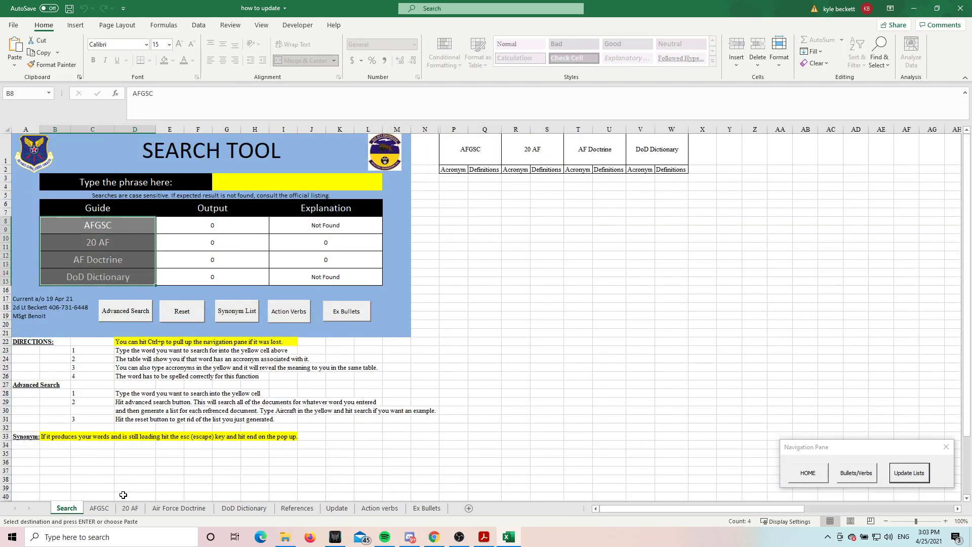
# Change the AFGSC guide label in B8 of the Search sheet to ACC
pyautogui.click(99, 509)
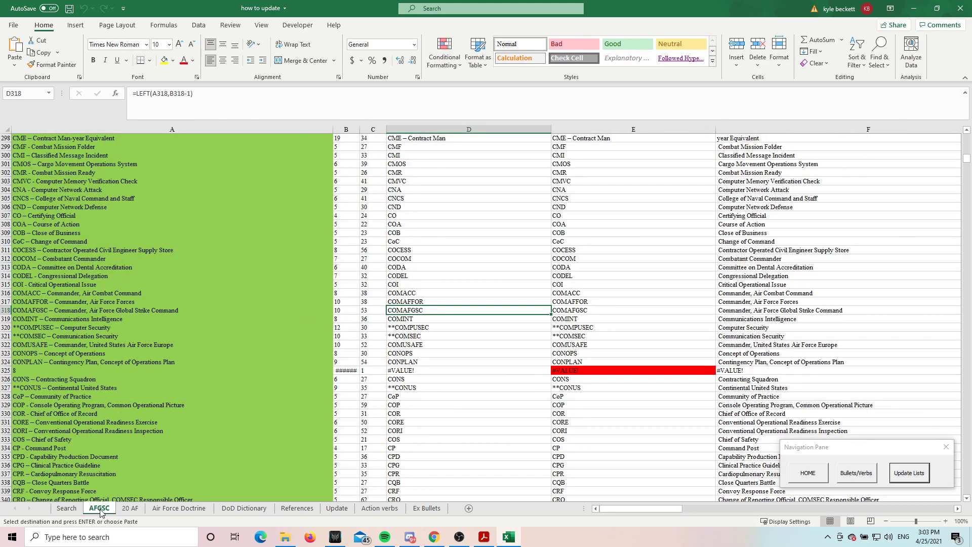
pyautogui.click(66, 509)
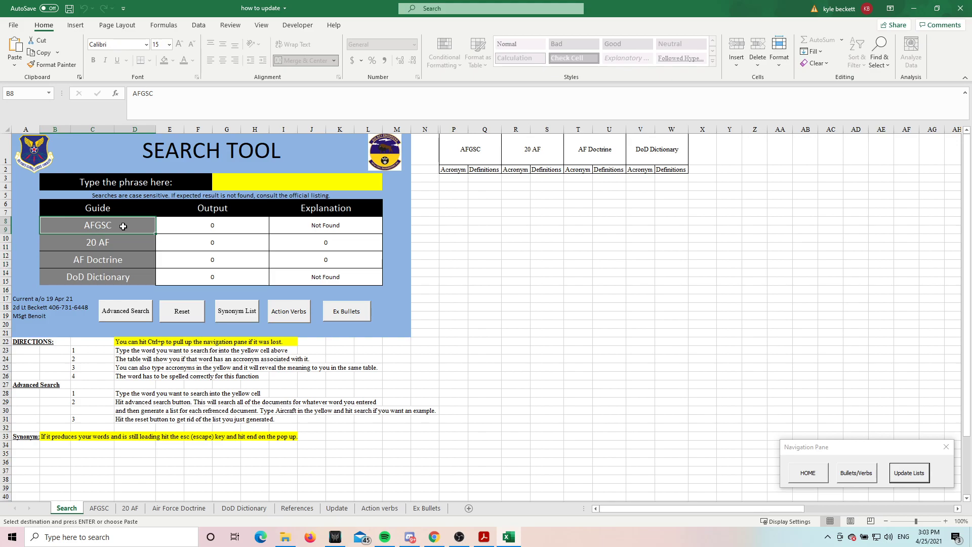
pyautogui.write('ACC')
pyautogui.press('Return')
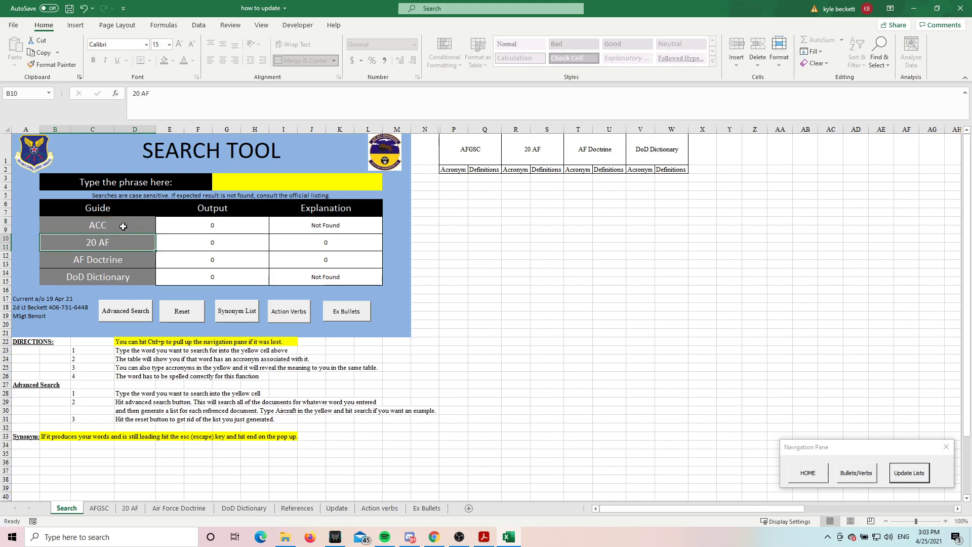
# Select the four guide labels on the Search sheet and compare the ACC label with the AFGSC sheet and its name
pyautogui.moveTo(108, 227); pyautogui.dragTo(129, 277)
pyautogui.click(100, 508)
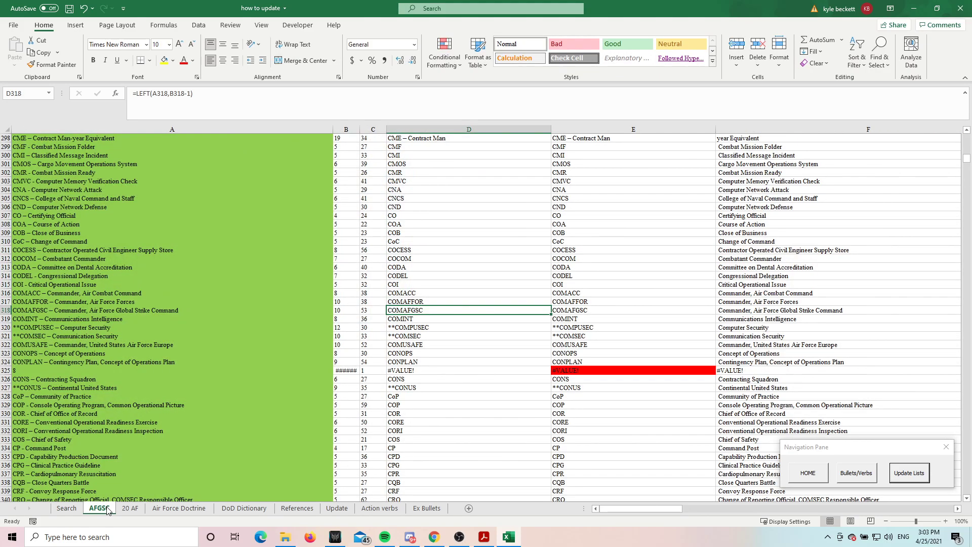
pyautogui.click(67, 508)
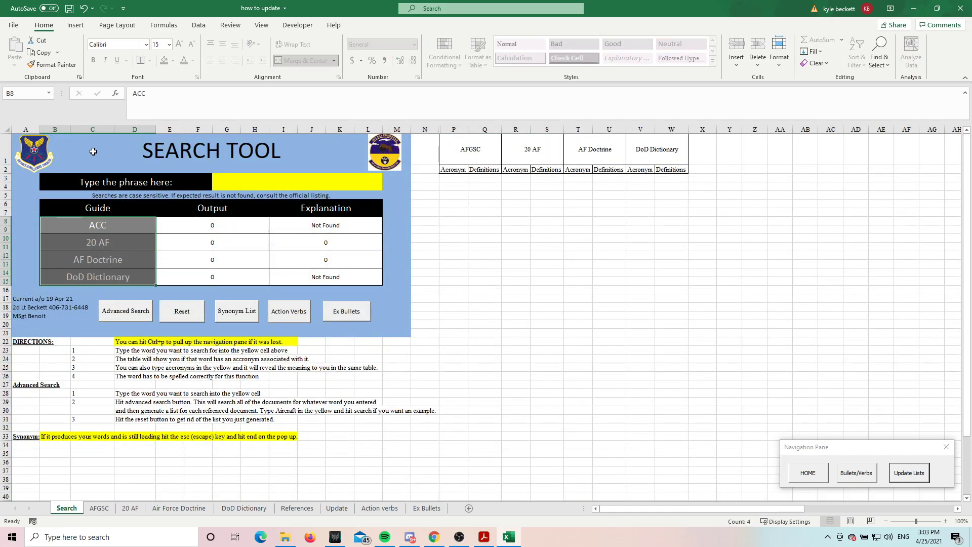
pyautogui.click(100, 511)
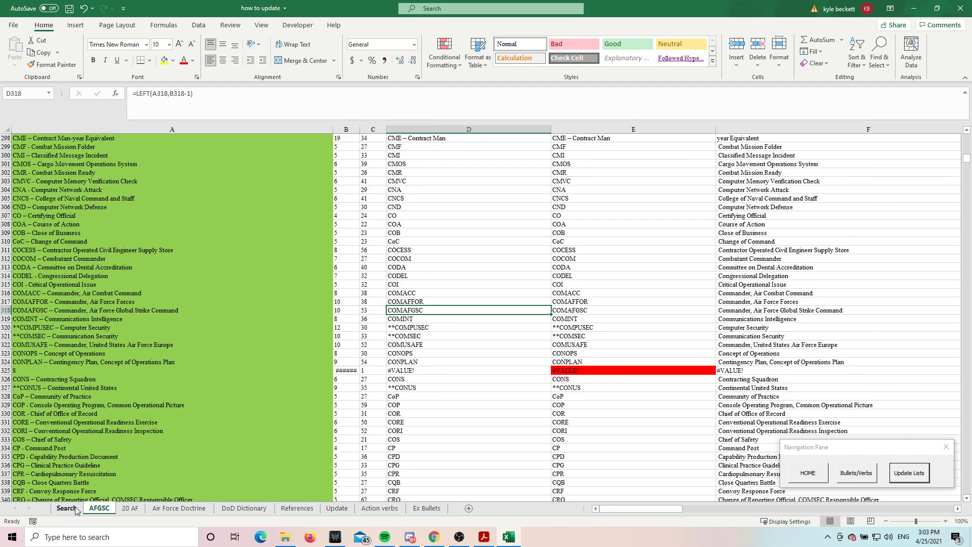
pyautogui.click(74, 511)
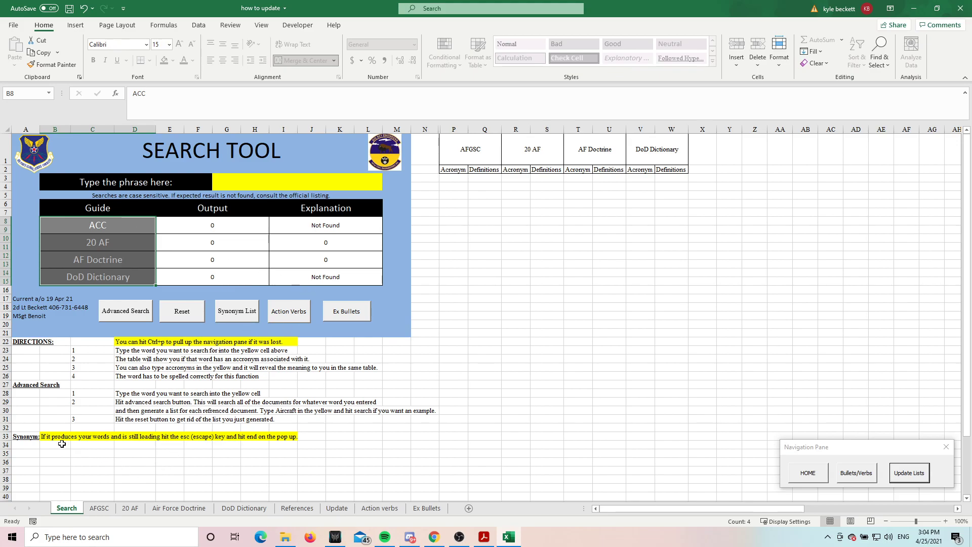
# Inspect the cells around the Synonym note on the Search sheet and display the formula in A34
pyautogui.click(26, 437)
pyautogui.click(57, 461)
pyautogui.click(29, 445)
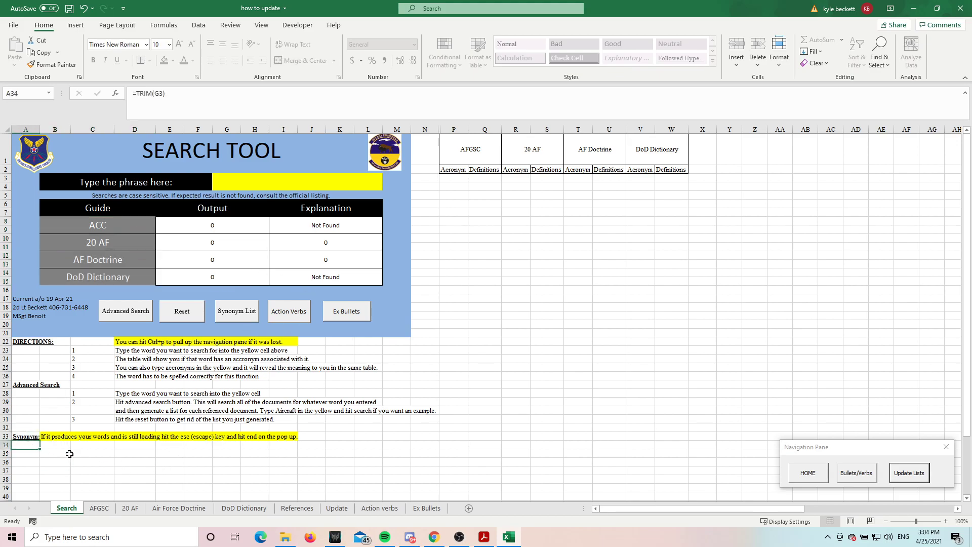